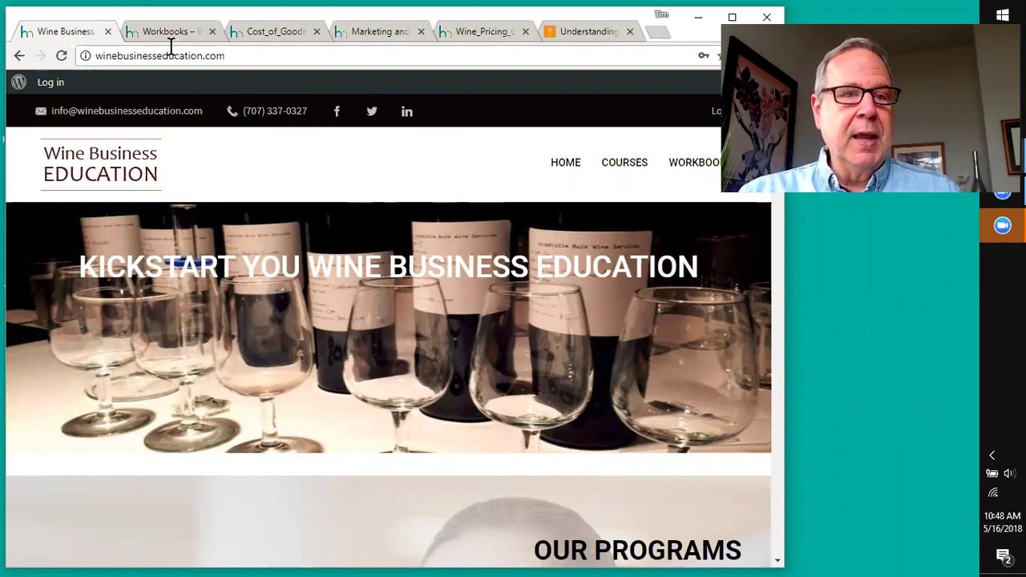
Scroll Our Programs, then go to the Workbooks page and scroll to the three calculator links.
{"action": "scroll", "coordinate": [293, 262], "scroll_direction": "down", "scroll_amount": 5}
{"action": "scroll", "coordinate": [304, 265], "scroll_direction": "down", "scroll_amount": 2}
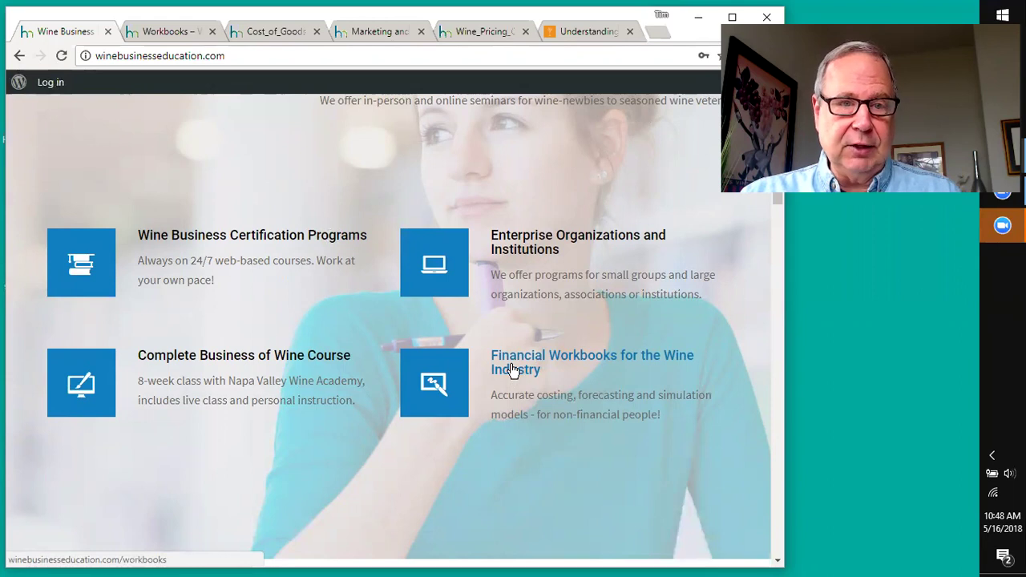
{"action": "left_click", "coordinate": [146, 32]}
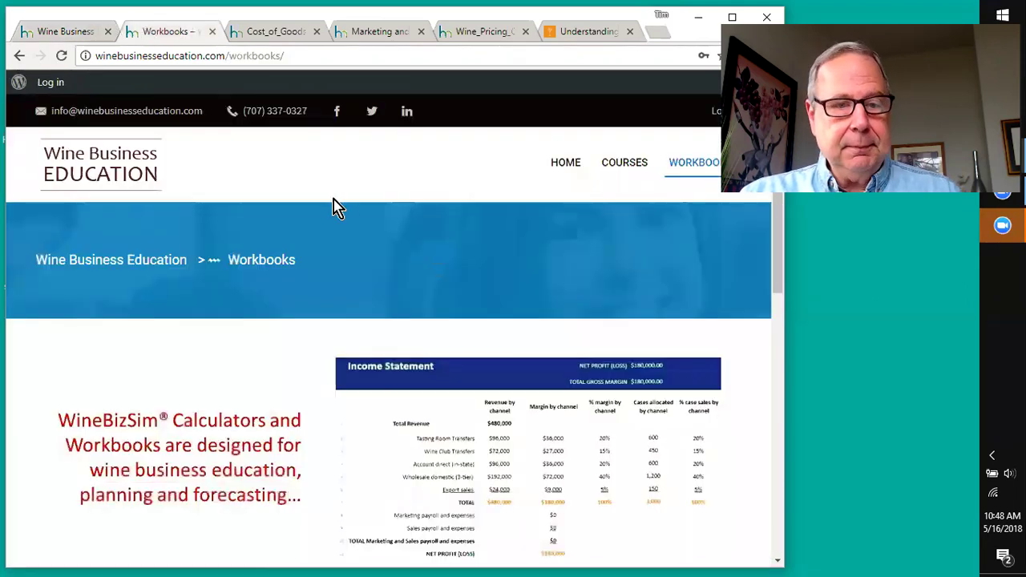
{"action": "scroll", "coordinate": [337, 207], "scroll_direction": "down", "scroll_amount": 2}
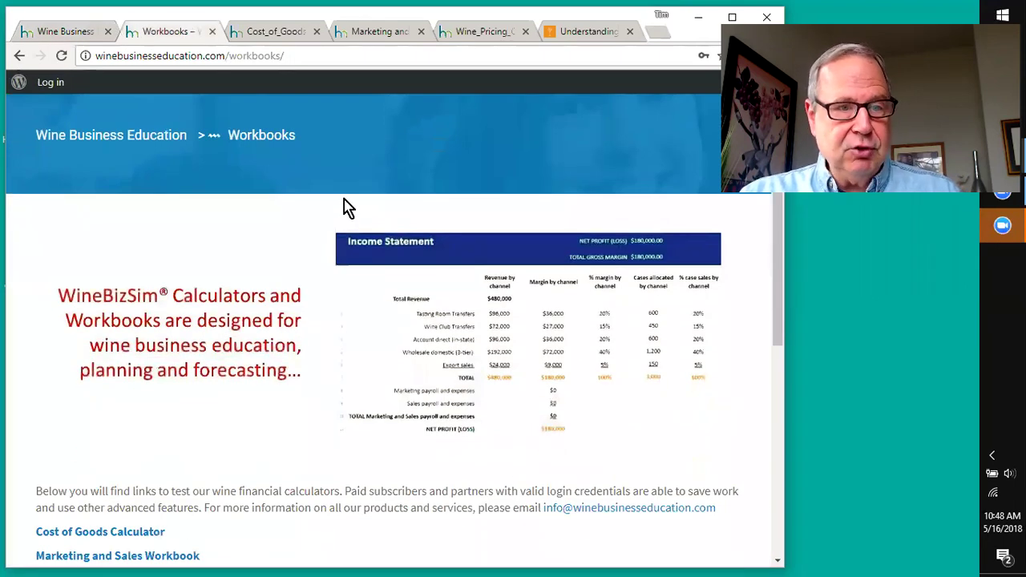
{"action": "scroll", "coordinate": [350, 207], "scroll_direction": "down", "scroll_amount": 2}
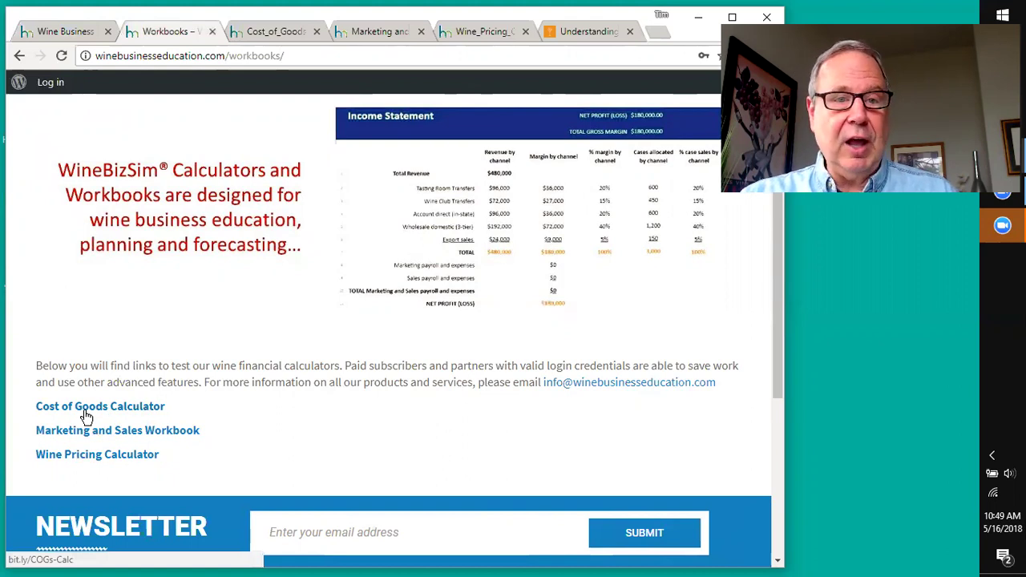
Switch to the Cost of Goods calculator showing 3,000 cases at $133 FOB.
{"action": "left_click", "coordinate": [264, 34]}
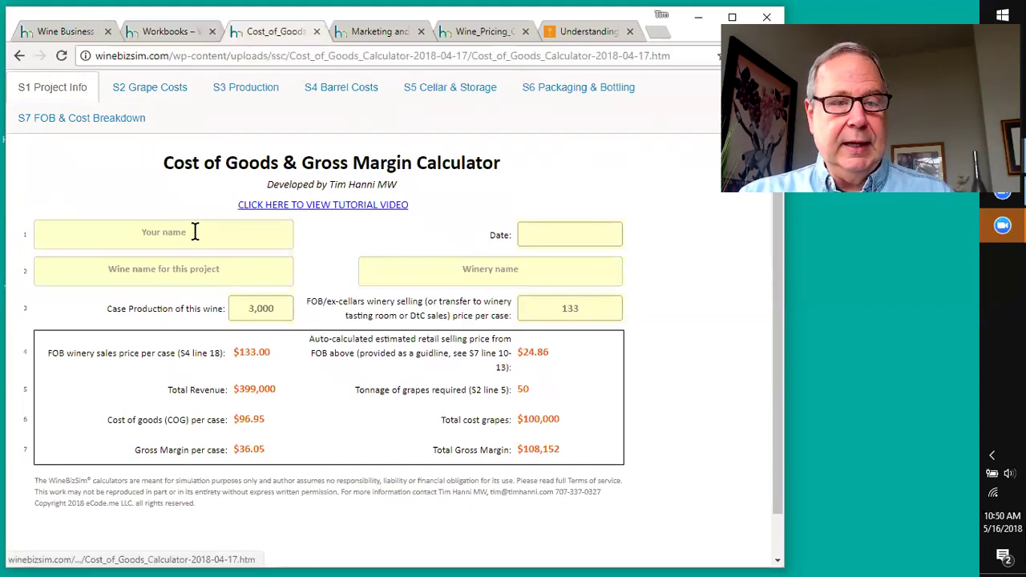
Open S2 Grape Costs and leave row 1 as Cabernet Sauvignon at 2,000 per ton.
{"action": "left_click", "coordinate": [160, 93]}
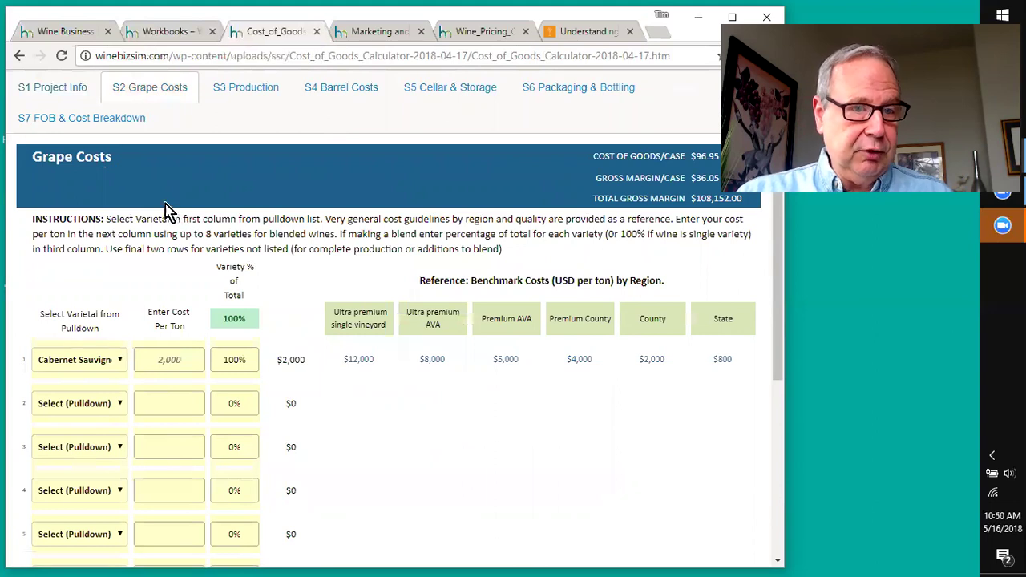
{"action": "left_click", "coordinate": [119, 364]}
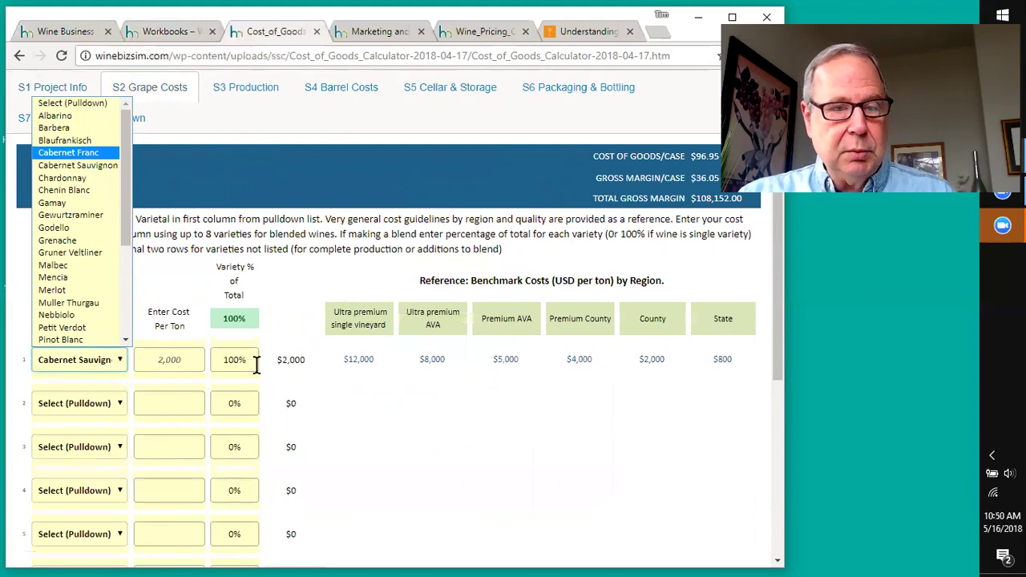
{"action": "left_click", "coordinate": [287, 122]}
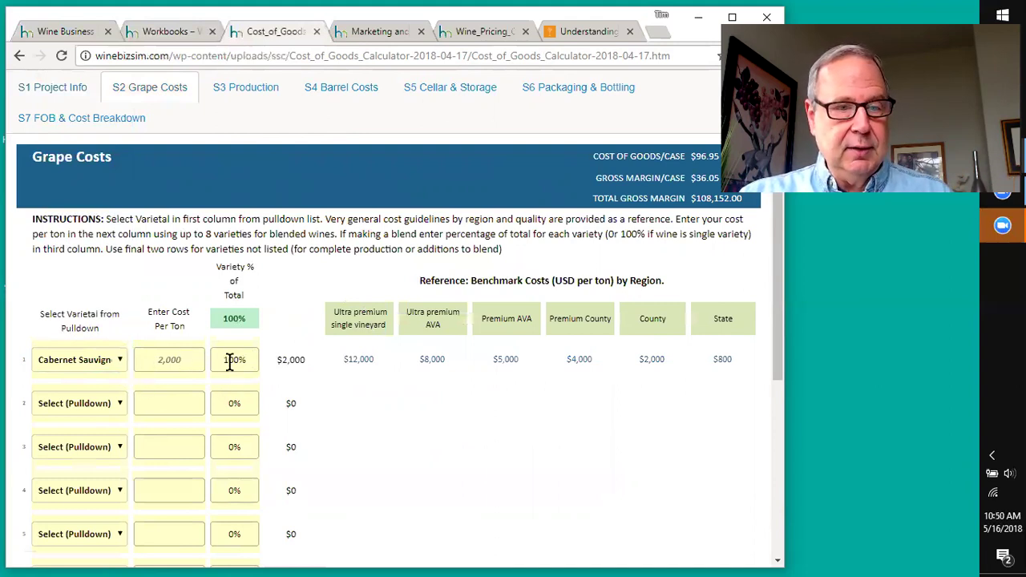
Add Merlot as the second grape variety at 1800 cost per ton.
{"action": "left_click", "coordinate": [120, 407]}
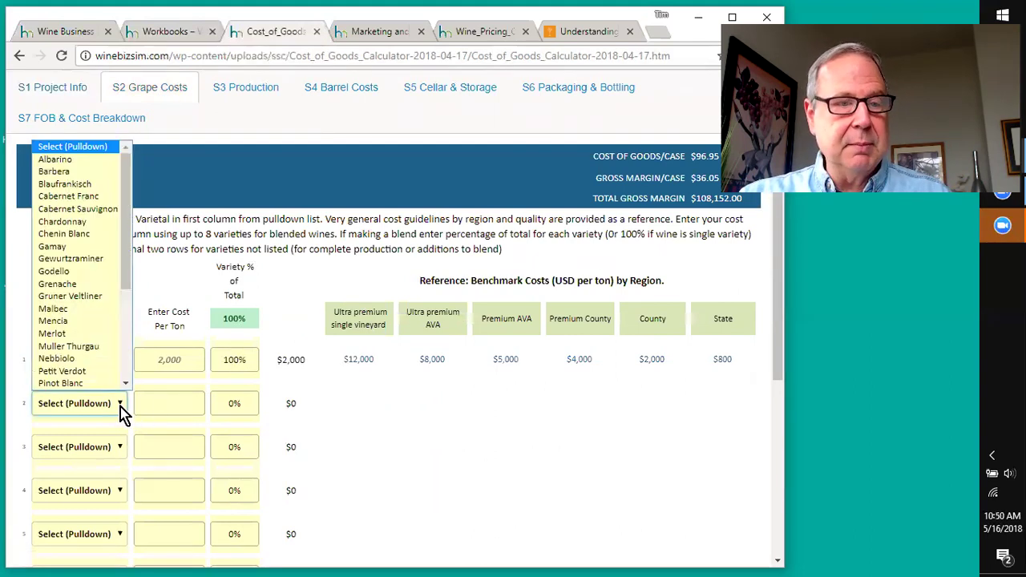
{"action": "left_click", "coordinate": [91, 334]}
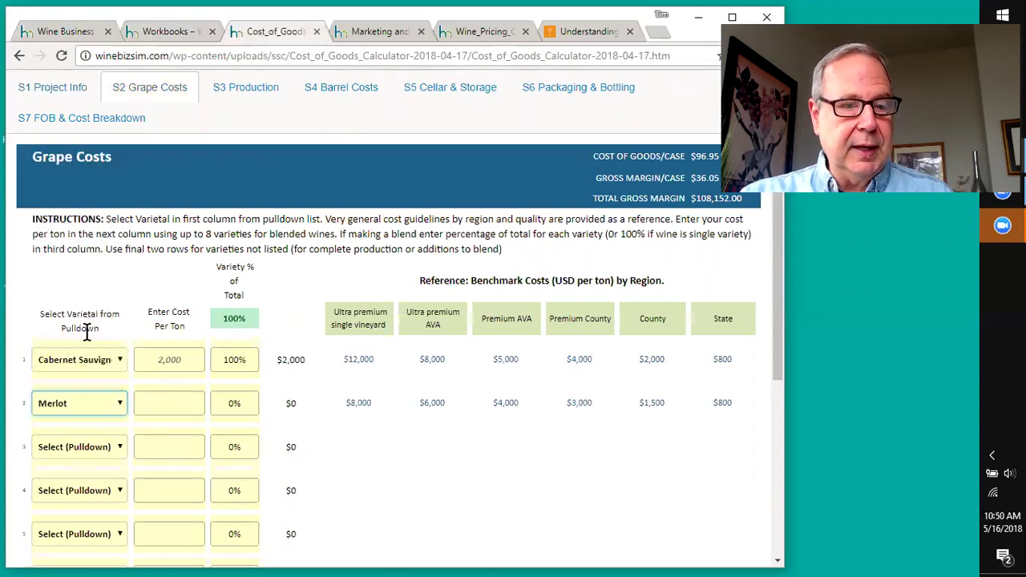
{"action": "left_click", "coordinate": [190, 407]}
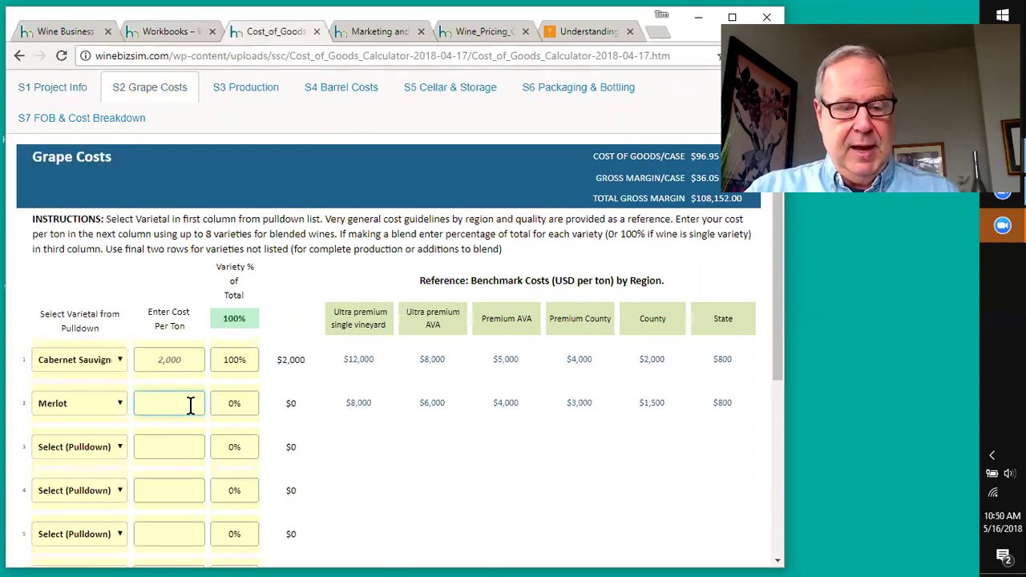
{"action": "type", "text": "1800"}
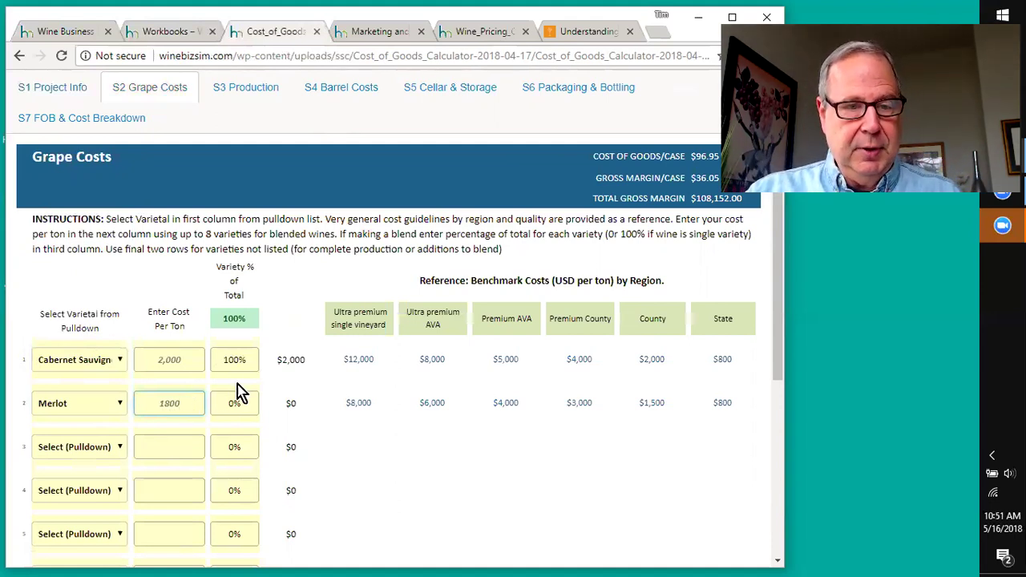
Split the blend 80% Cabernet Sauvignon and 20% Merlot, giving $1,960 per ton.
{"action": "left_click_drag", "start_coordinate": [248, 359], "coordinate": [214, 370]}
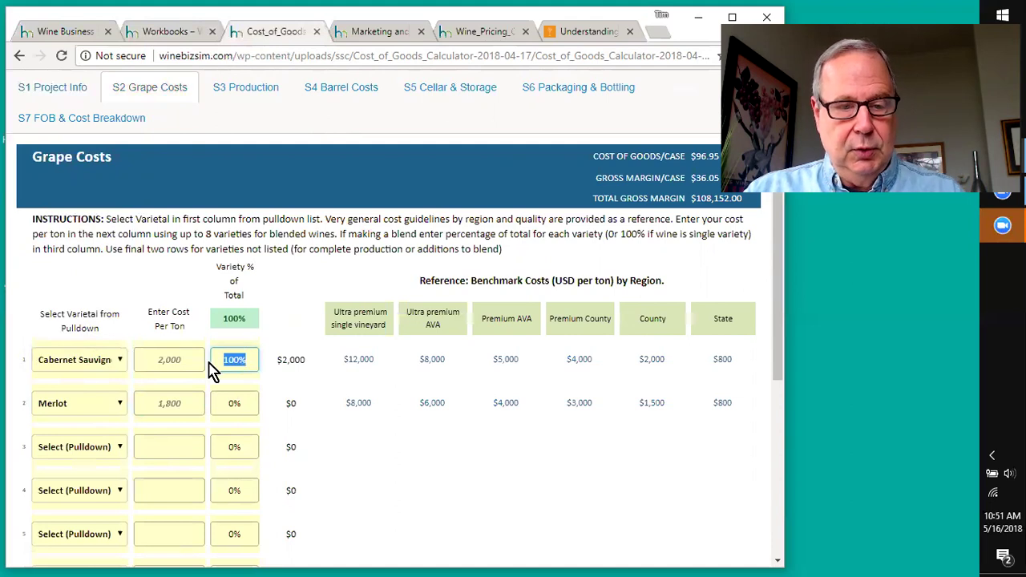
{"action": "type", "text": "80"}
{"action": "left_click_drag", "start_coordinate": [249, 403], "coordinate": [224, 403]}
{"action": "type", "text": "2"}
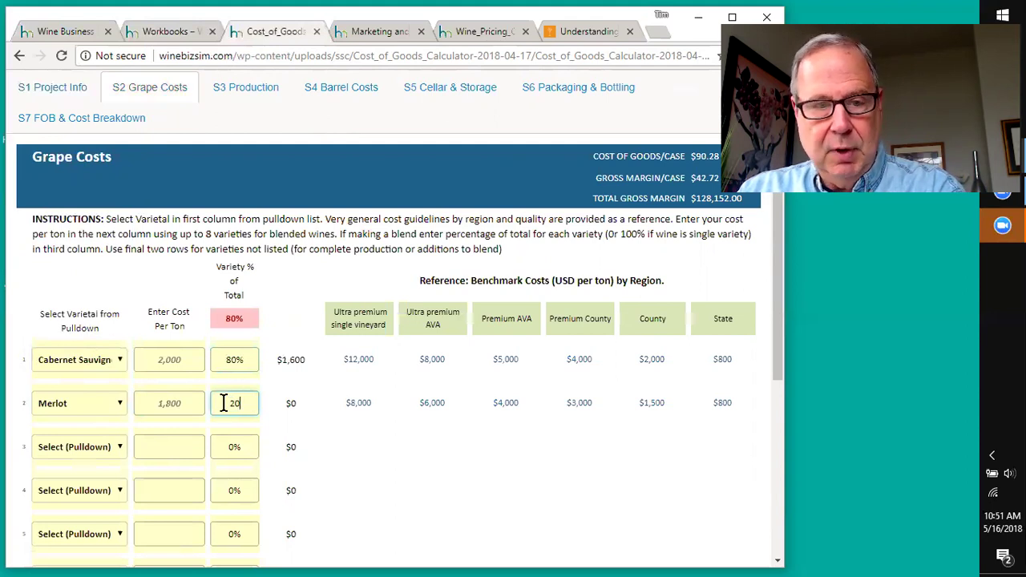
{"action": "key", "text": "Tab"}
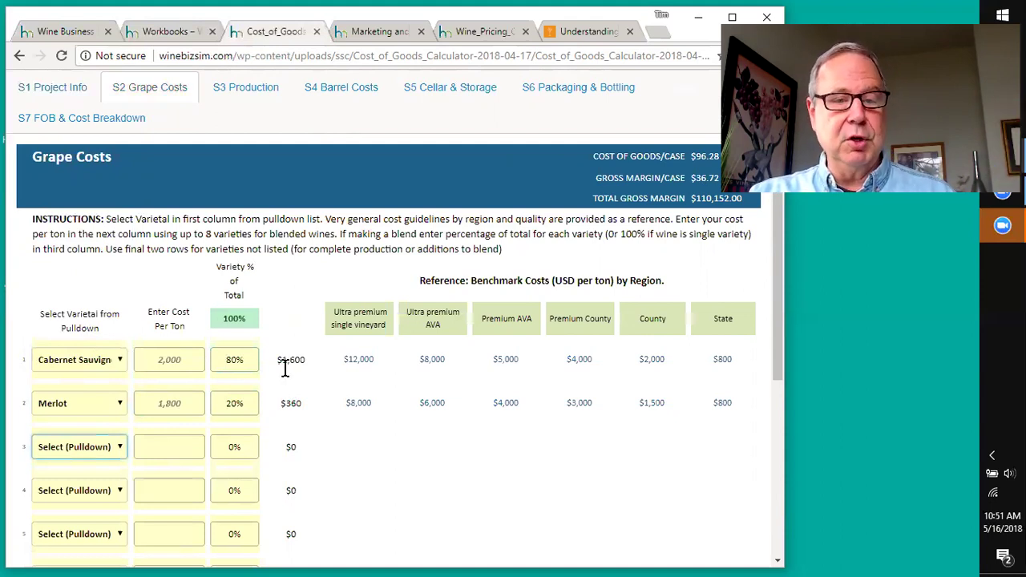
{"action": "scroll", "coordinate": [288, 377], "scroll_direction": "down", "scroll_amount": 2}
{"action": "scroll", "coordinate": [289, 380], "scroll_direction": "up", "scroll_amount": 2}
{"action": "scroll", "coordinate": [289, 380], "scroll_direction": "down", "scroll_amount": 4}
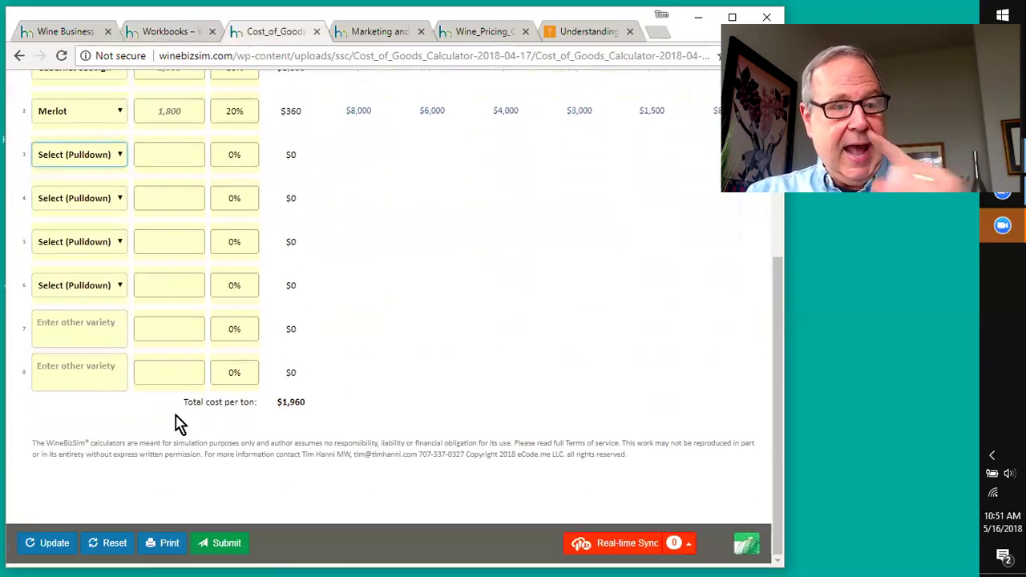
{"action": "scroll", "coordinate": [255, 416], "scroll_direction": "up", "scroll_amount": 4}
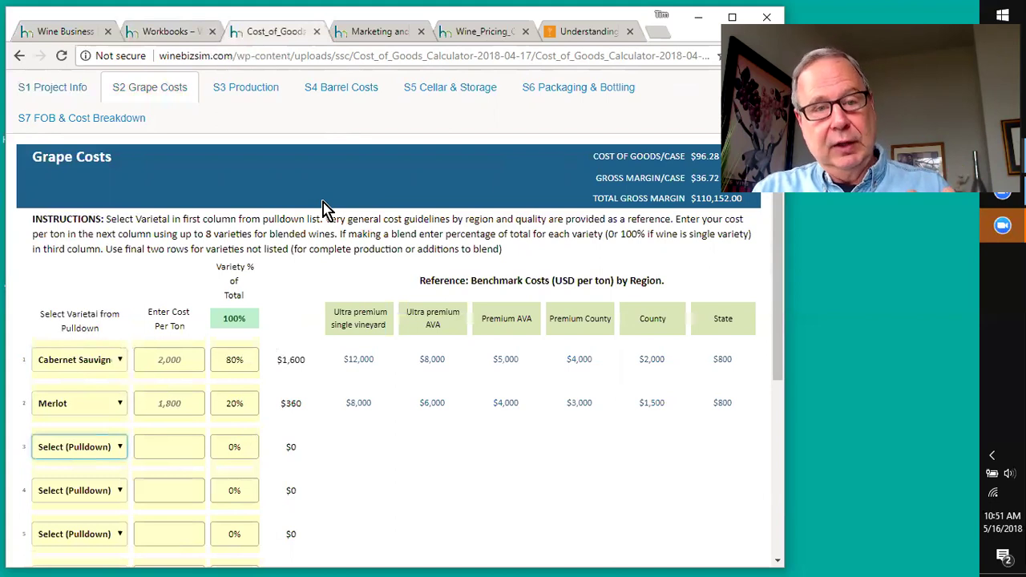
Review S3 Production: 50 tons, $98,000 in grapes, $13.58 production per case.
{"action": "left_click", "coordinate": [246, 103]}
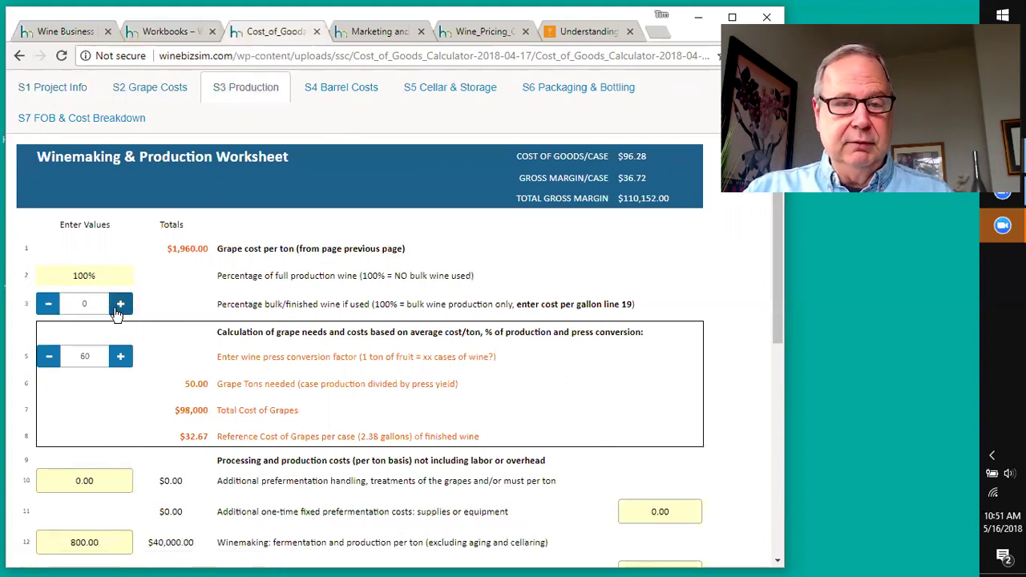
{"action": "scroll", "coordinate": [192, 280], "scroll_direction": "down", "scroll_amount": 2}
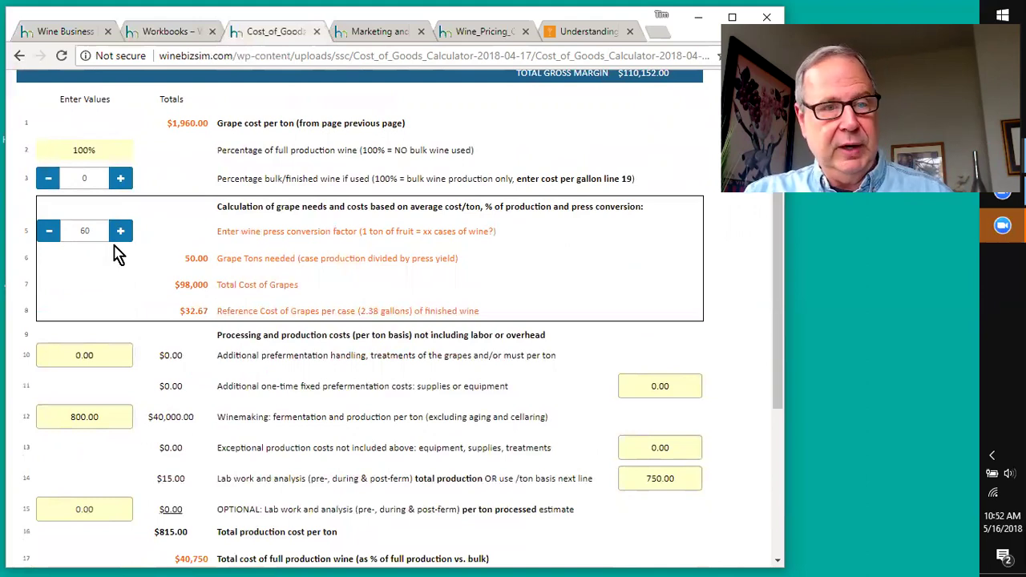
{"action": "scroll", "coordinate": [147, 255], "scroll_direction": "down", "scroll_amount": 3}
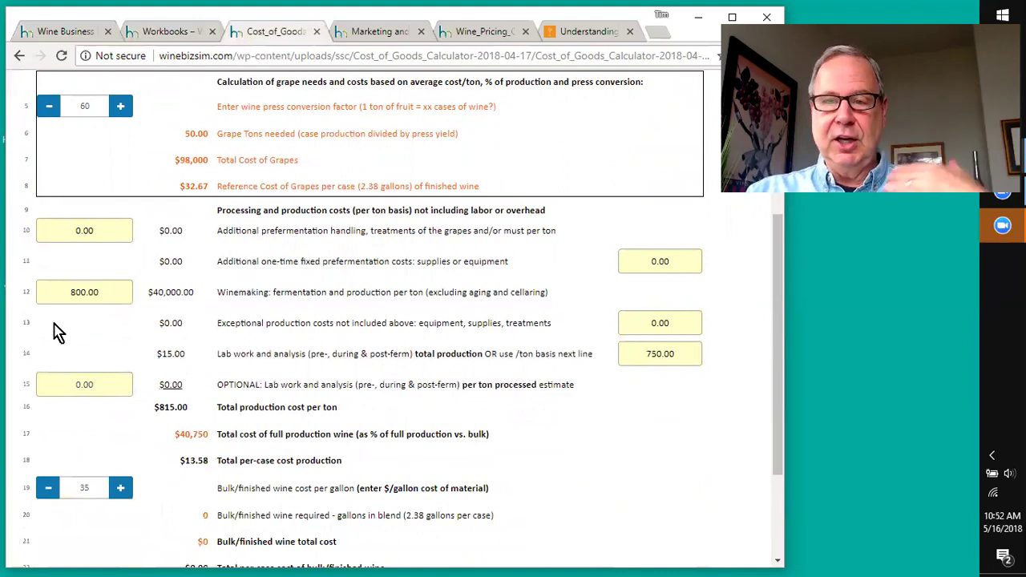
Review S4 Barrel Costs, with 100% of the wine in used French oak for 12 months.
{"action": "scroll", "coordinate": [80, 346], "scroll_direction": "down", "scroll_amount": 2}
{"action": "scroll", "coordinate": [80, 343], "scroll_direction": "up", "scroll_amount": 6}
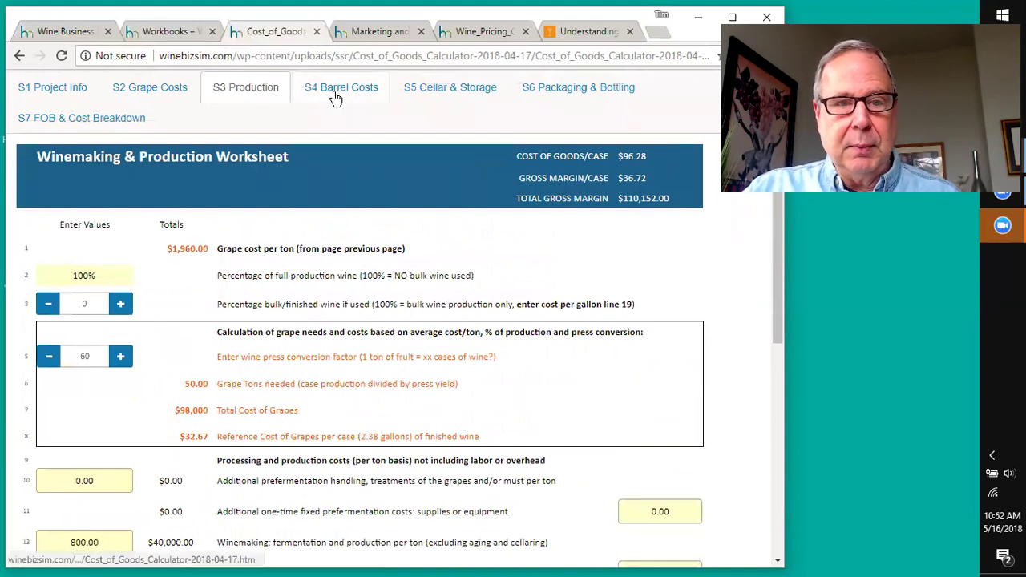
{"action": "left_click", "coordinate": [335, 94]}
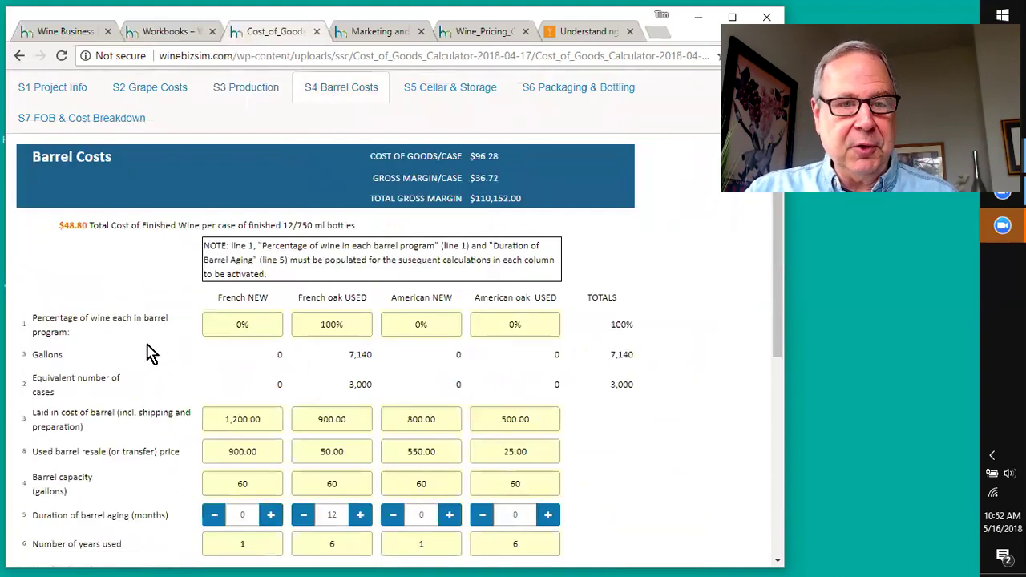
{"action": "scroll", "coordinate": [152, 348], "scroll_direction": "down", "scroll_amount": 3}
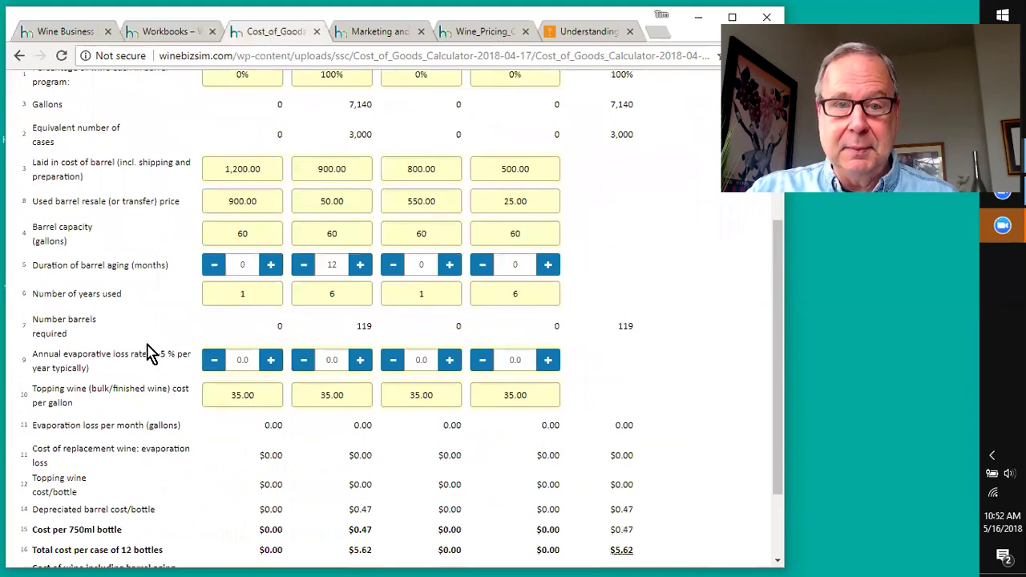
{"action": "scroll", "coordinate": [152, 353], "scroll_direction": "up", "scroll_amount": 3}
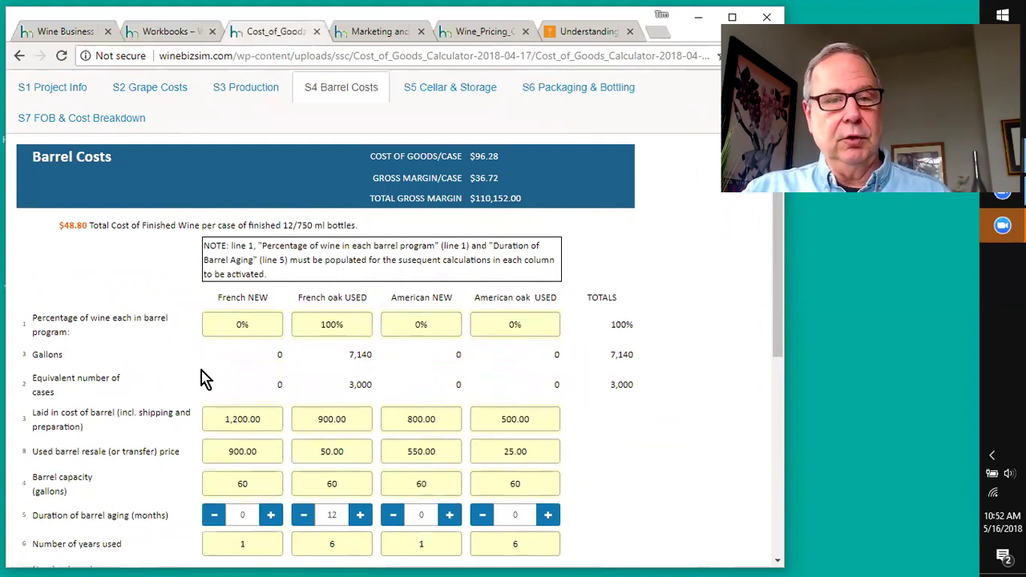
Go through S5 Cellar & Storage and S6 Packaging to the S7 FOB & Cost Breakdown sheet.
{"action": "left_click", "coordinate": [450, 90]}
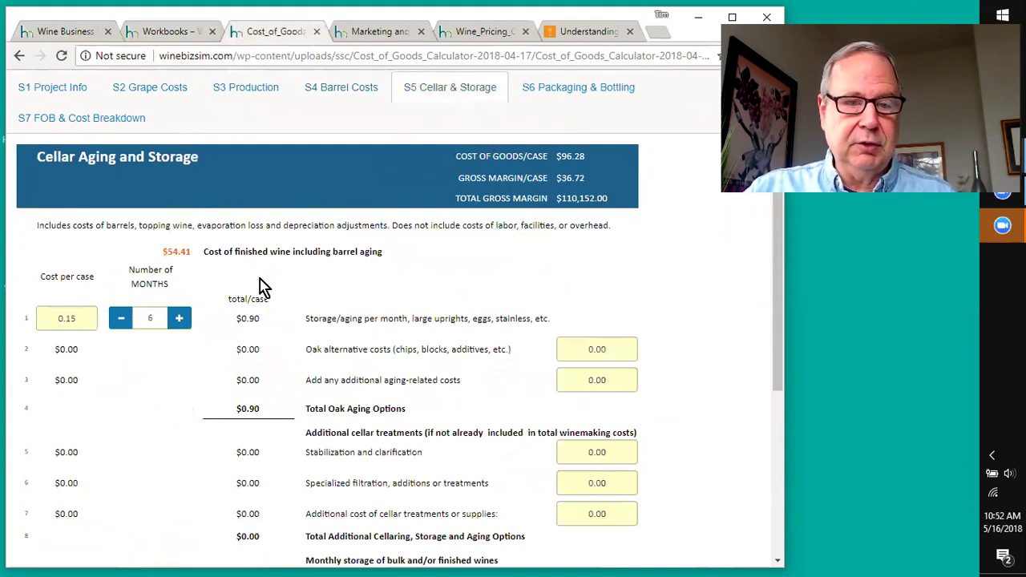
{"action": "left_click", "coordinate": [553, 94]}
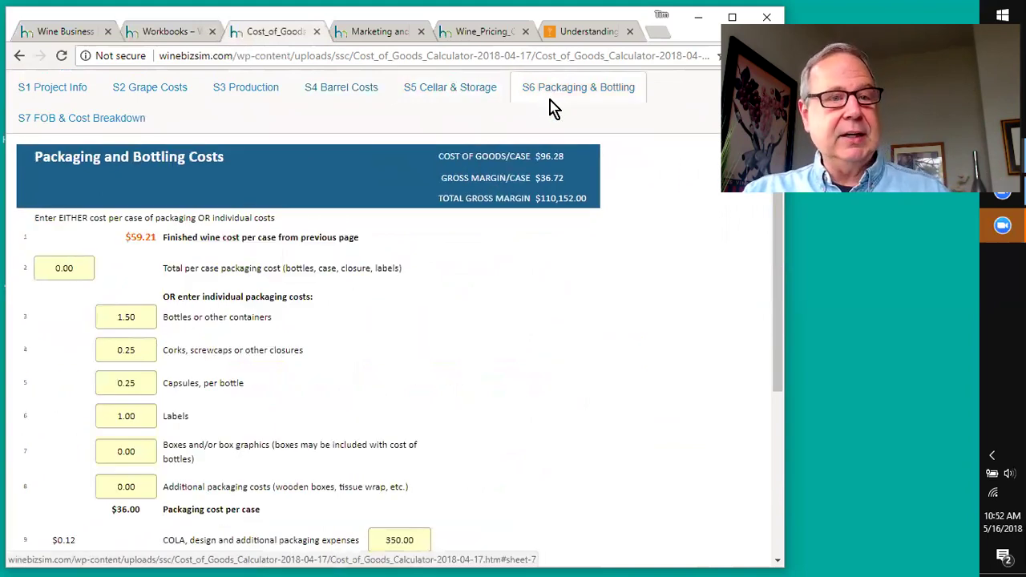
{"action": "left_click", "coordinate": [126, 120]}
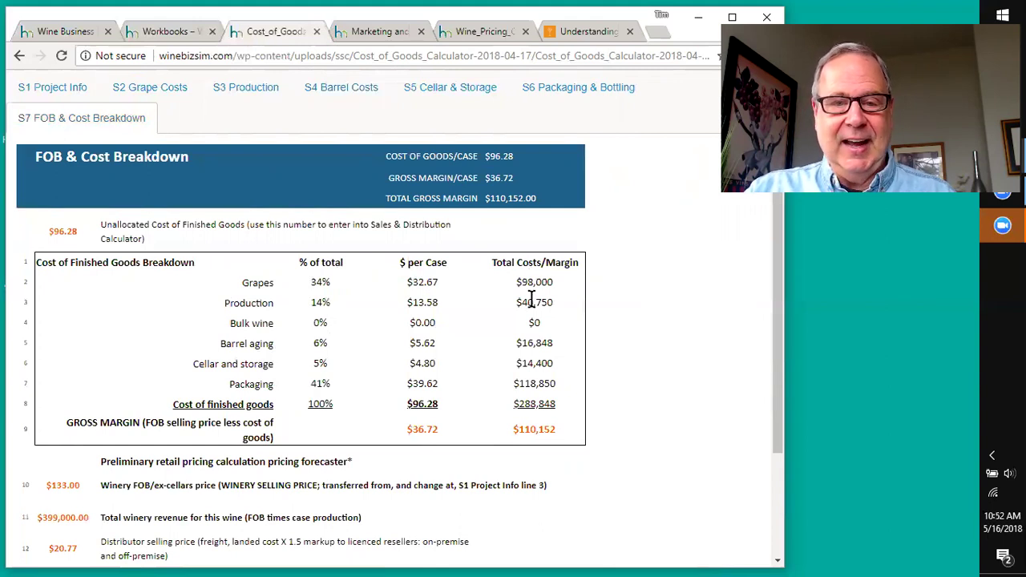
Scroll the cost breakdown: packaging 41% ($39.62 per case), $399,000 total winery revenue.
{"action": "scroll", "coordinate": [532, 301], "scroll_direction": "down", "scroll_amount": 3}
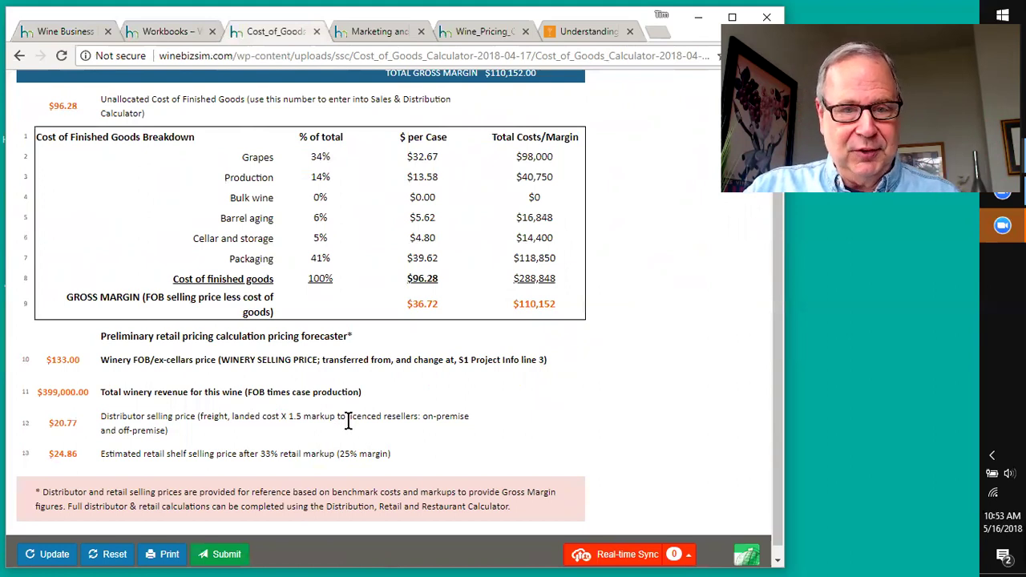
{"action": "scroll", "coordinate": [349, 423], "scroll_direction": "up", "scroll_amount": 2}
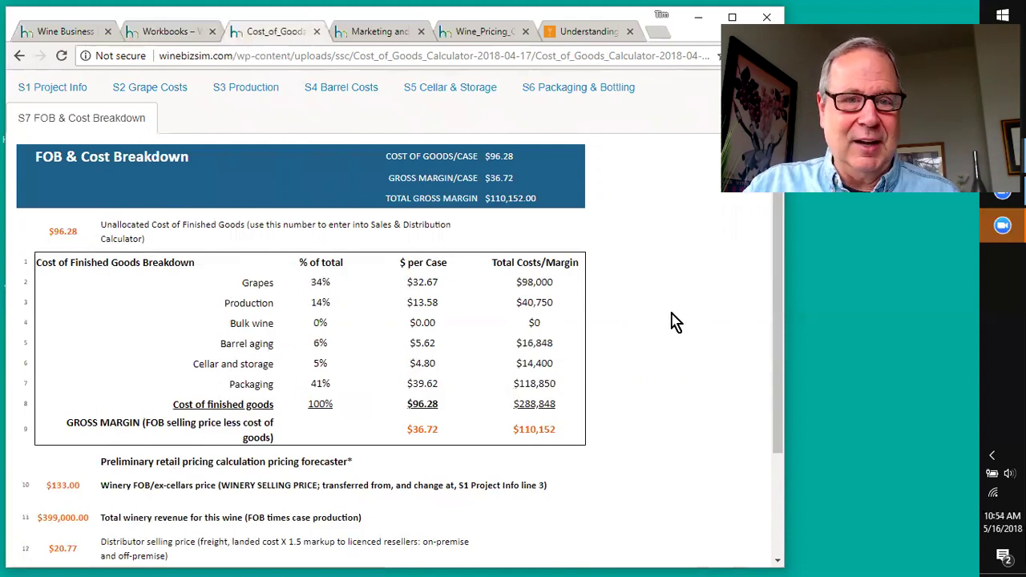
{"action": "scroll", "coordinate": [673, 321], "scroll_direction": "down", "scroll_amount": 2}
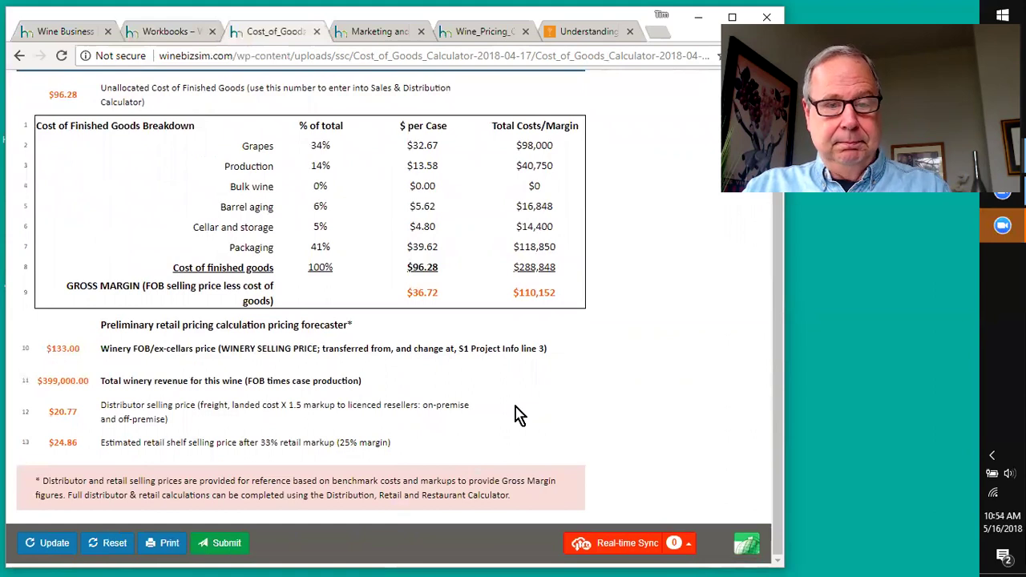
{"action": "scroll", "coordinate": [691, 305], "scroll_direction": "up", "scroll_amount": 1}
{"action": "scroll", "coordinate": [691, 307], "scroll_direction": "up", "scroll_amount": 1}
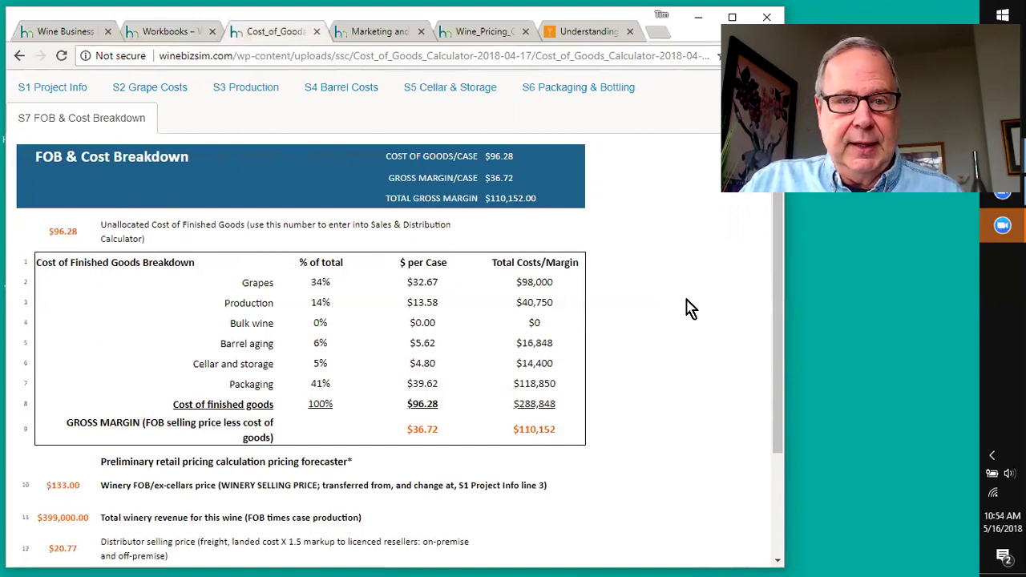
In the Marketing and Sales calculator, view S2 Portfolio Pricing: cost 100, price 160, $180,000 margin.
{"action": "left_click", "coordinate": [367, 35]}
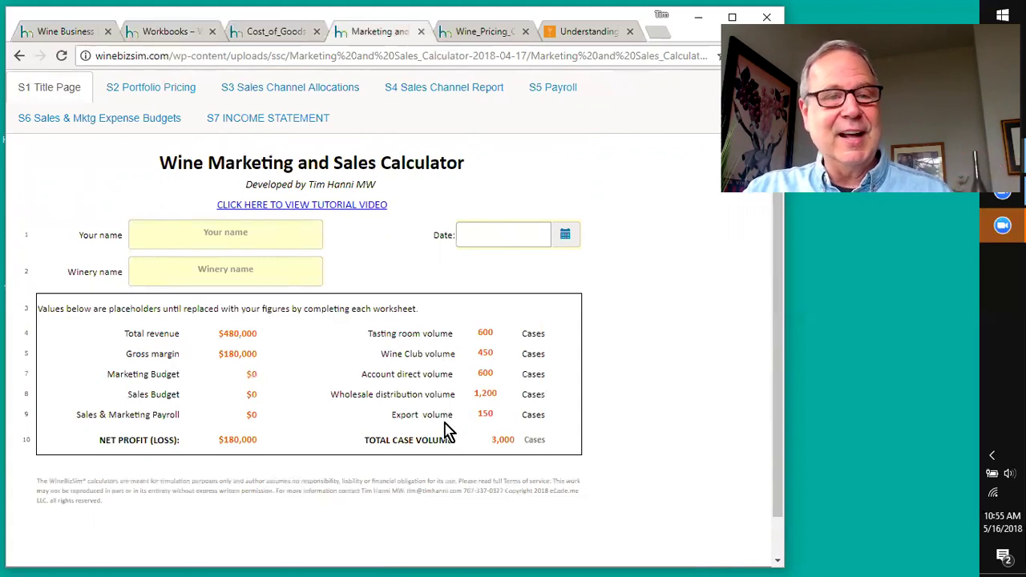
{"action": "left_click", "coordinate": [154, 95]}
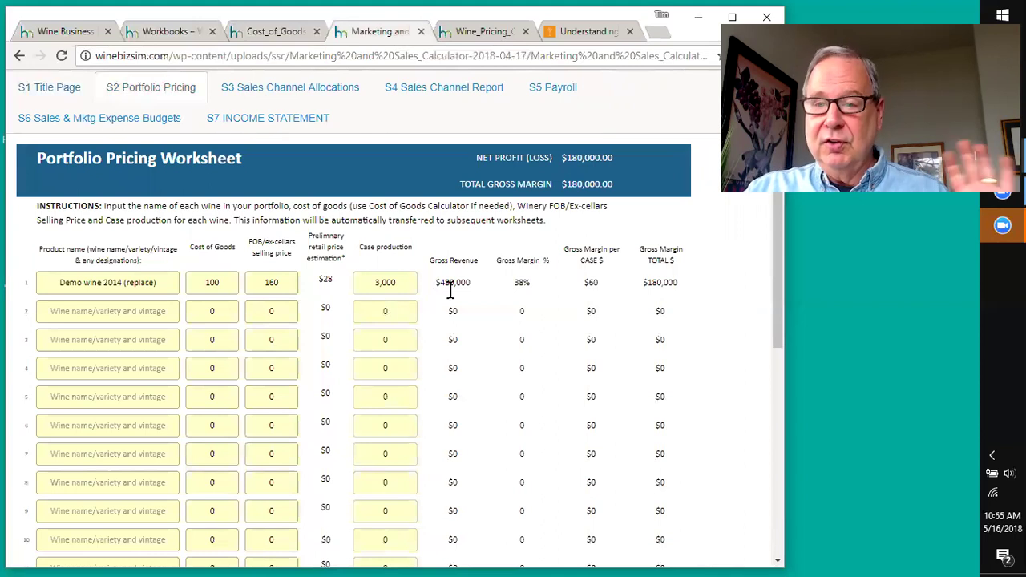
View S3 Sales Channel Allocations and the S4 report splitting 3,000 cases across five channels.
{"action": "left_click", "coordinate": [255, 94]}
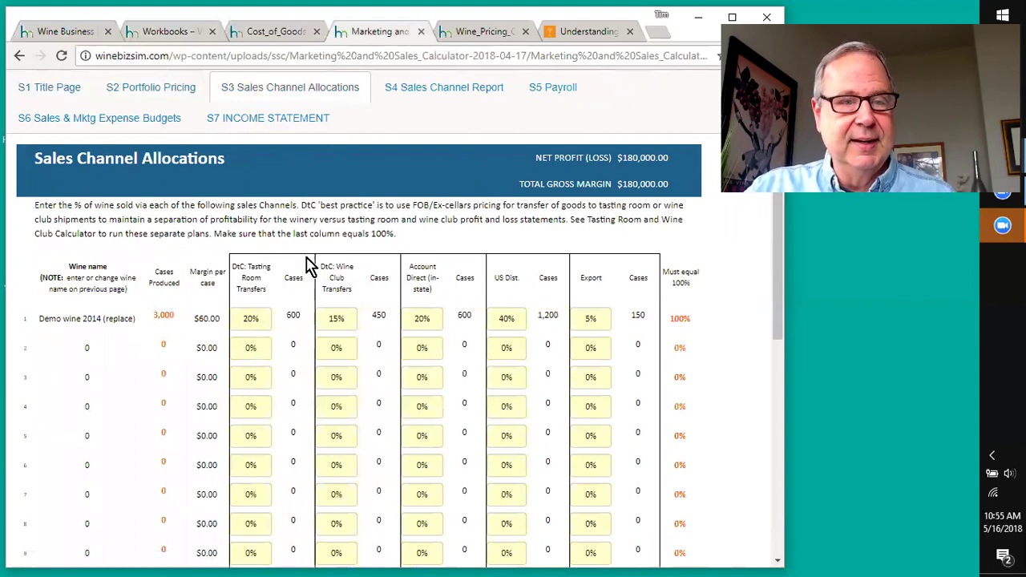
{"action": "left_click", "coordinate": [399, 88]}
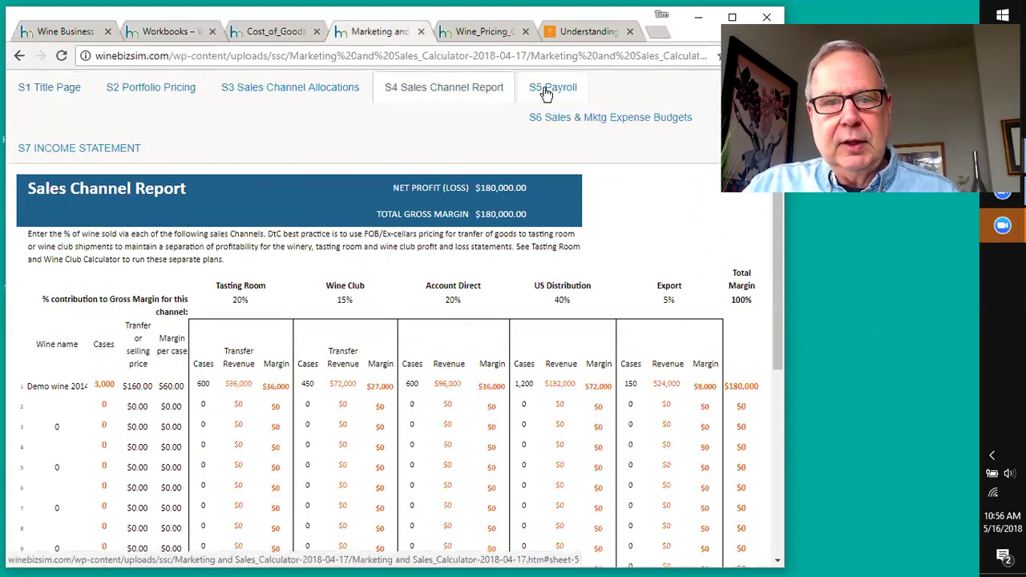
Open the Marketing and Sales Payroll sheet and review its $45,000–$70,000 benchmark salaries.
{"action": "left_click", "coordinate": [547, 95]}
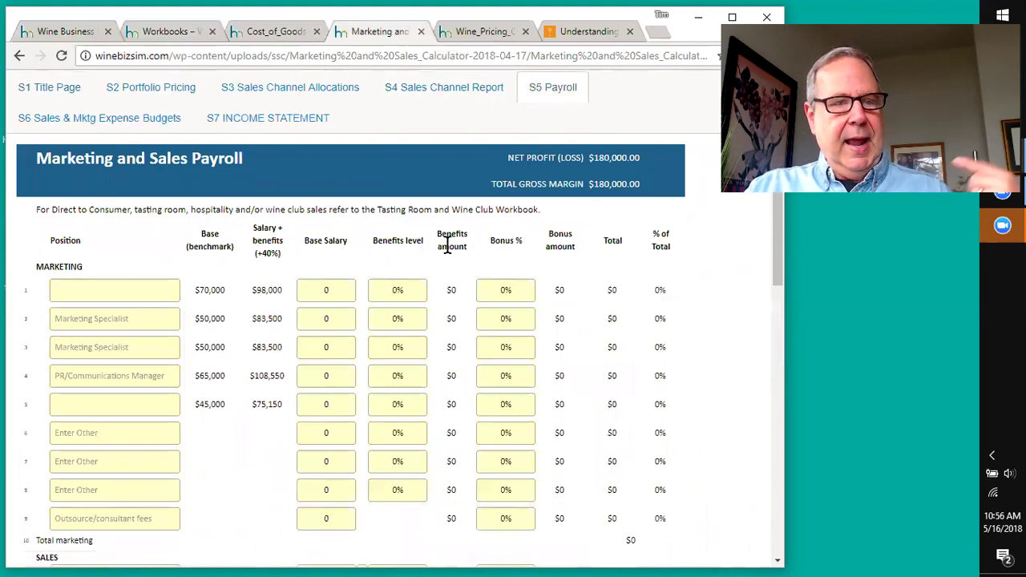
{"action": "scroll", "coordinate": [184, 285], "scroll_direction": "down", "scroll_amount": 5}
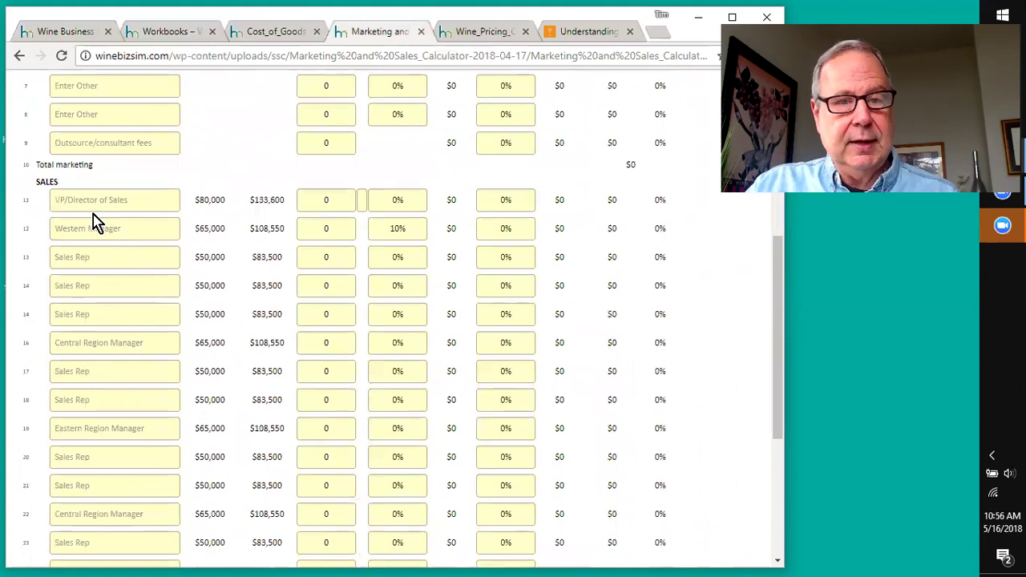
{"action": "scroll", "coordinate": [92, 221], "scroll_direction": "up", "scroll_amount": 5}
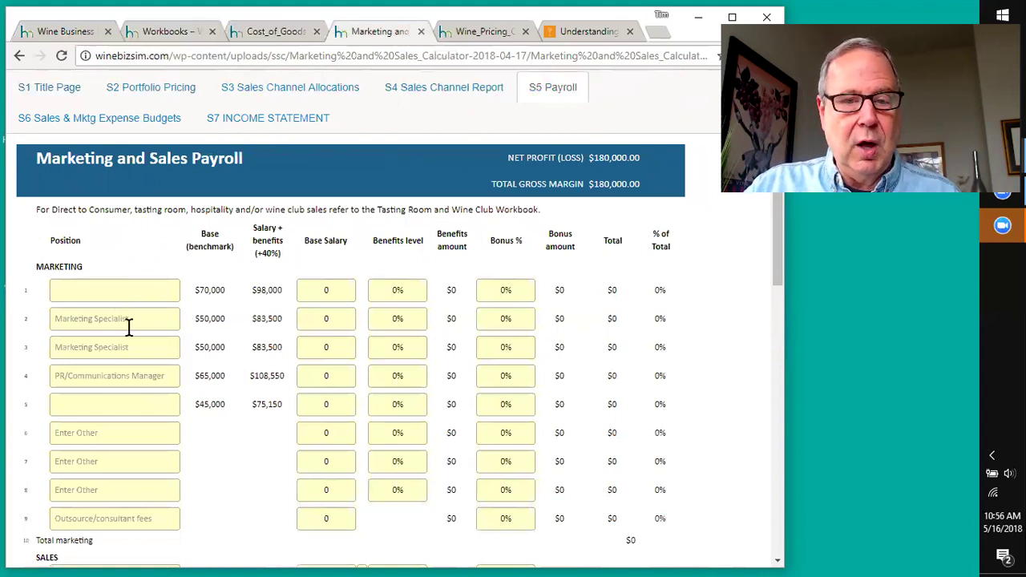
{"action": "scroll", "coordinate": [137, 339], "scroll_direction": "down", "scroll_amount": 3}
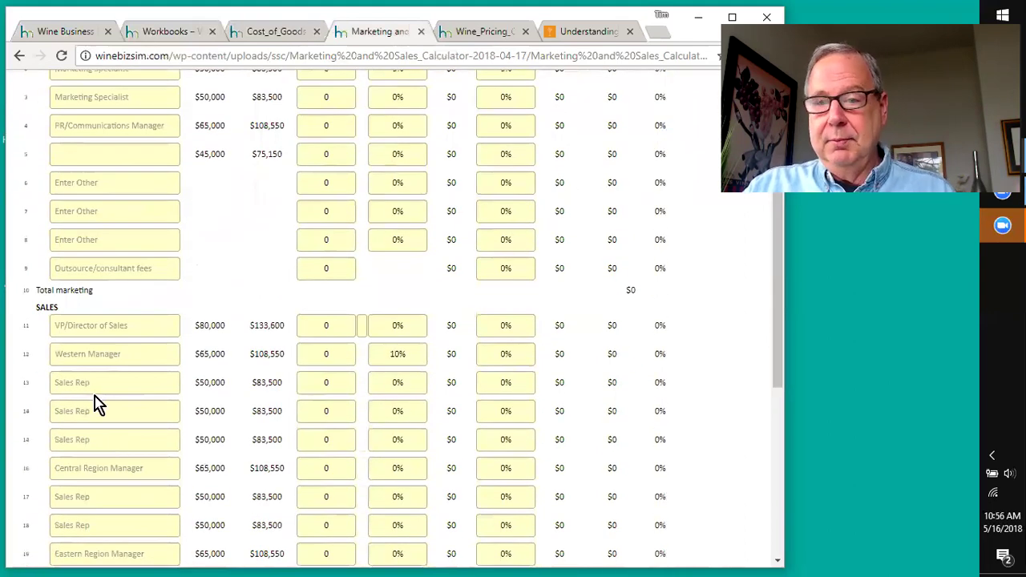
{"action": "scroll", "coordinate": [88, 397], "scroll_direction": "up", "scroll_amount": 3}
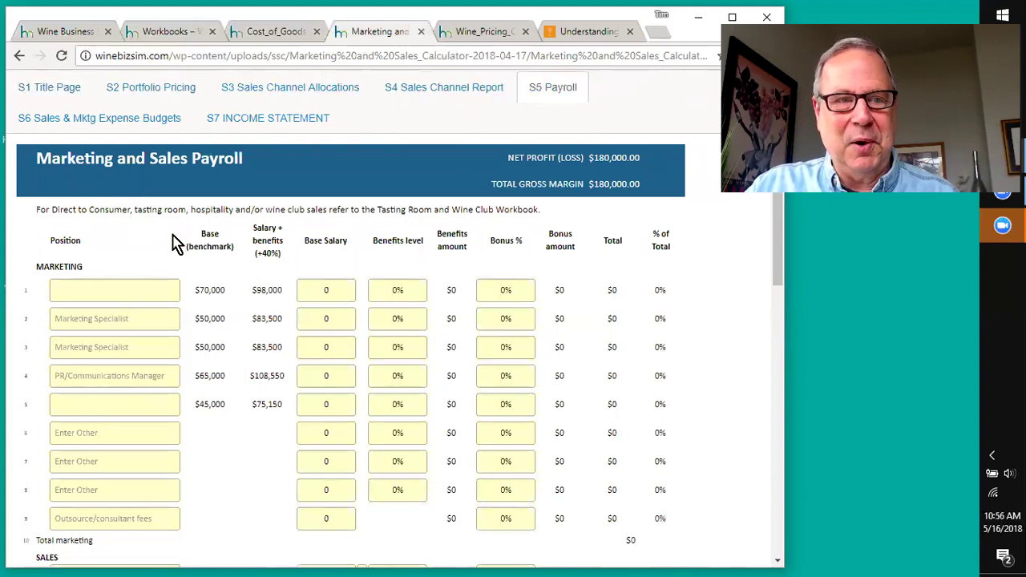
{"action": "left_click", "coordinate": [55, 126]}
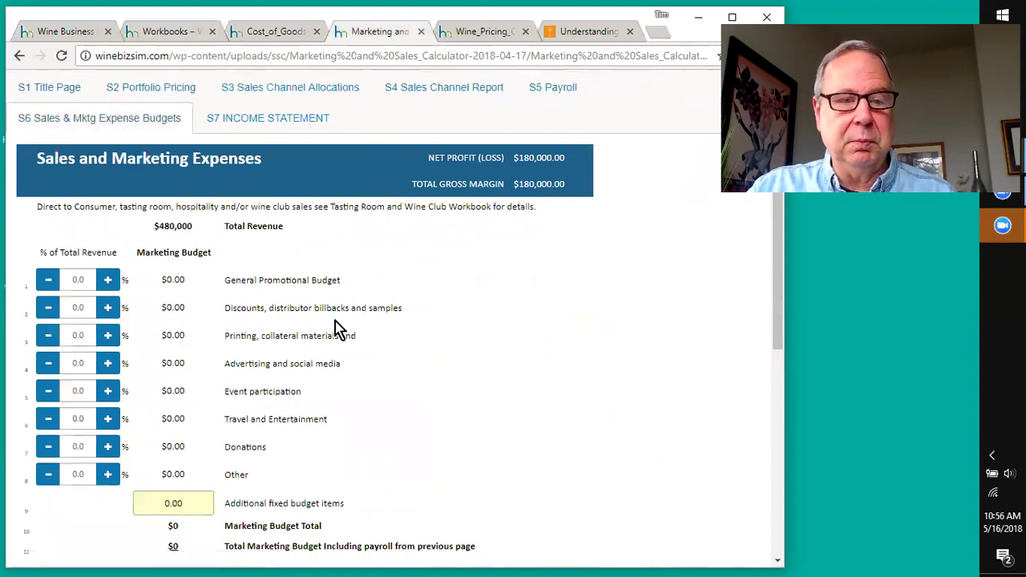
{"action": "scroll", "coordinate": [338, 327], "scroll_direction": "down", "scroll_amount": 3}
{"action": "scroll", "coordinate": [335, 324], "scroll_direction": "down", "scroll_amount": 3}
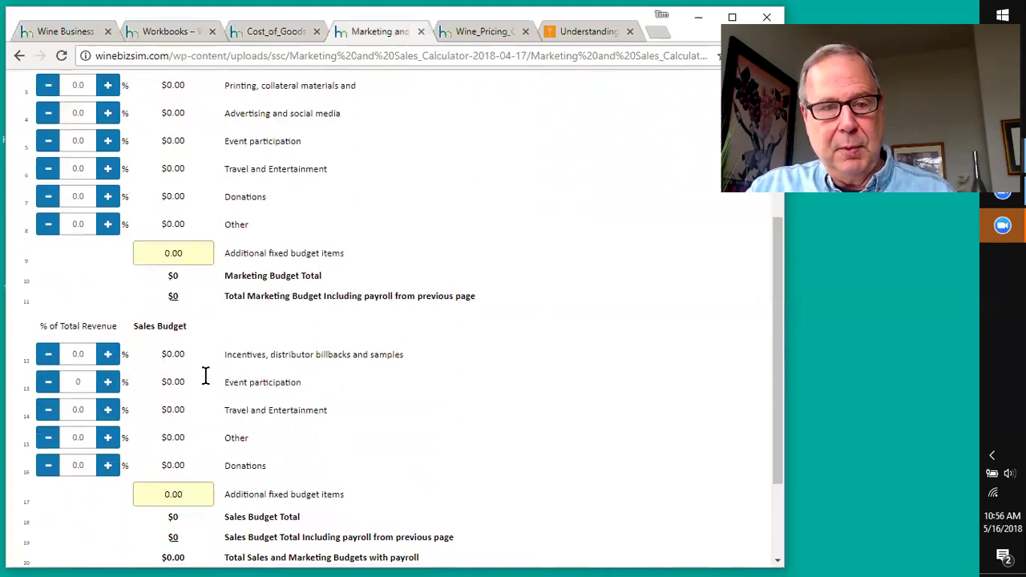
{"action": "scroll", "coordinate": [205, 375], "scroll_direction": "up", "scroll_amount": 5}
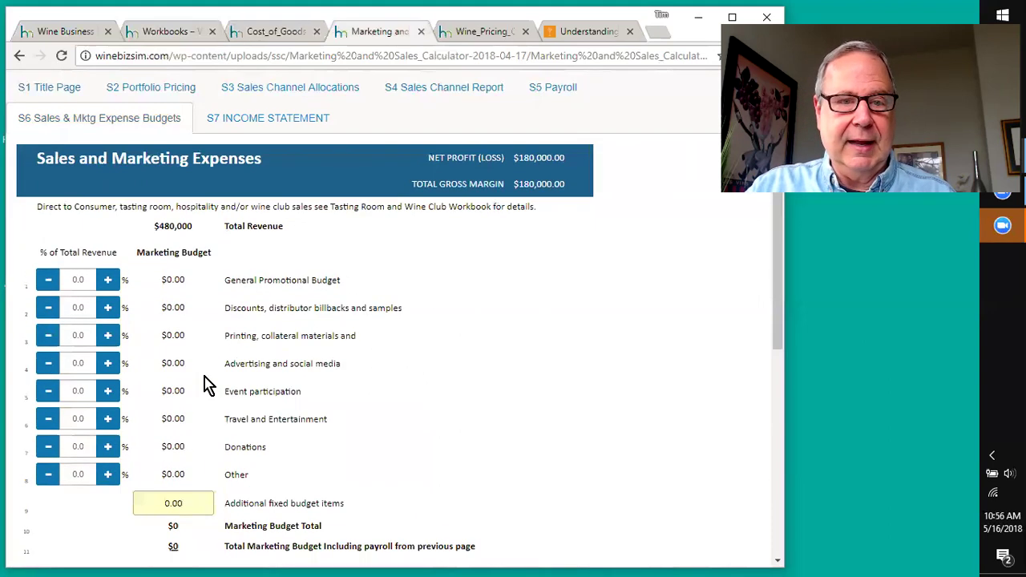
Show the S7 Income Statement with $480,000 total revenue and $180,000 net profit.
{"action": "left_click", "coordinate": [228, 124]}
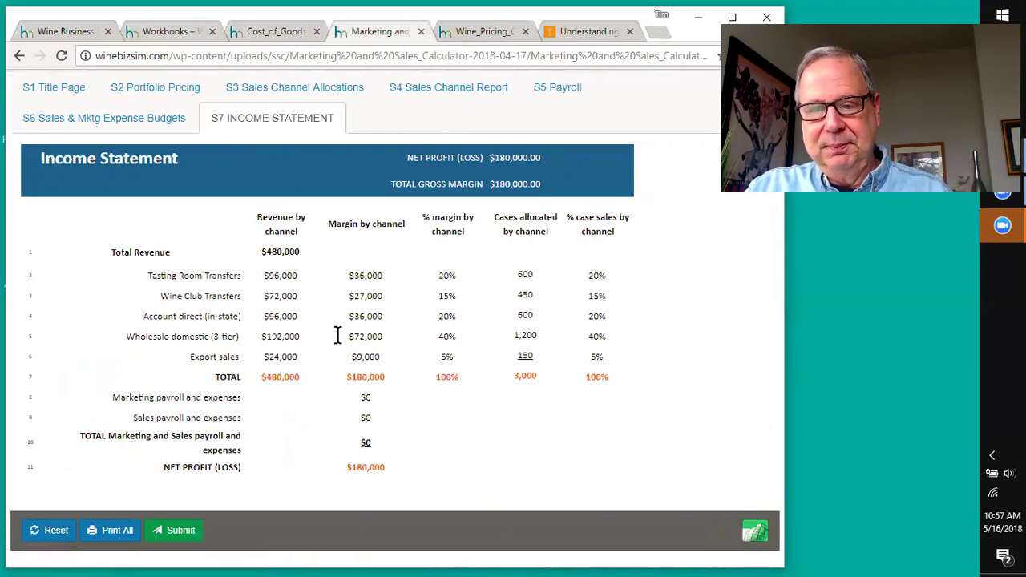
Switch to the Wine Pricing Calculator and review the S1 Direct to Consumer sheet ($180 case, $29.99 MSRP).
{"action": "left_click", "coordinate": [466, 43]}
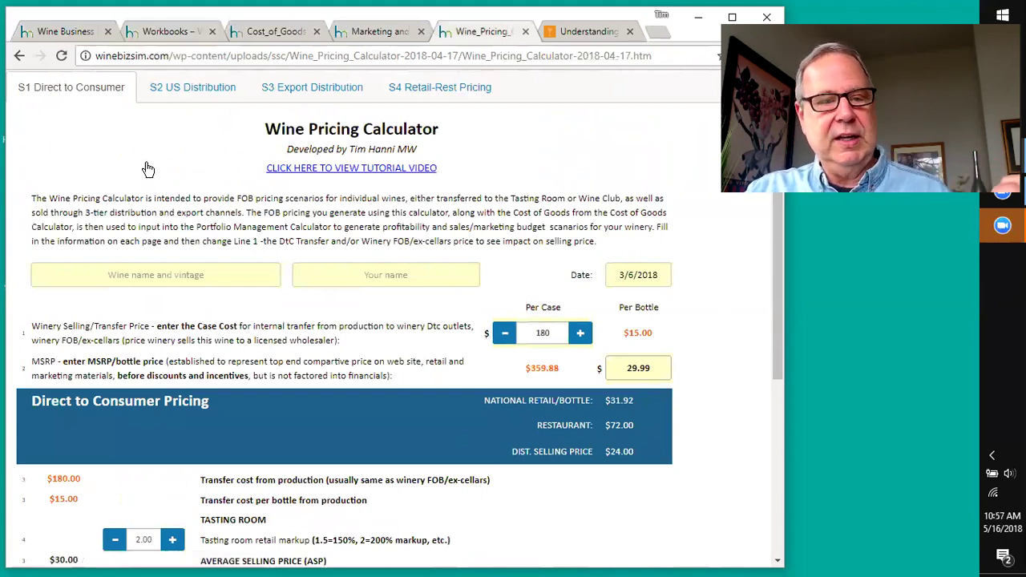
{"action": "scroll", "coordinate": [160, 295], "scroll_direction": "down", "scroll_amount": 1}
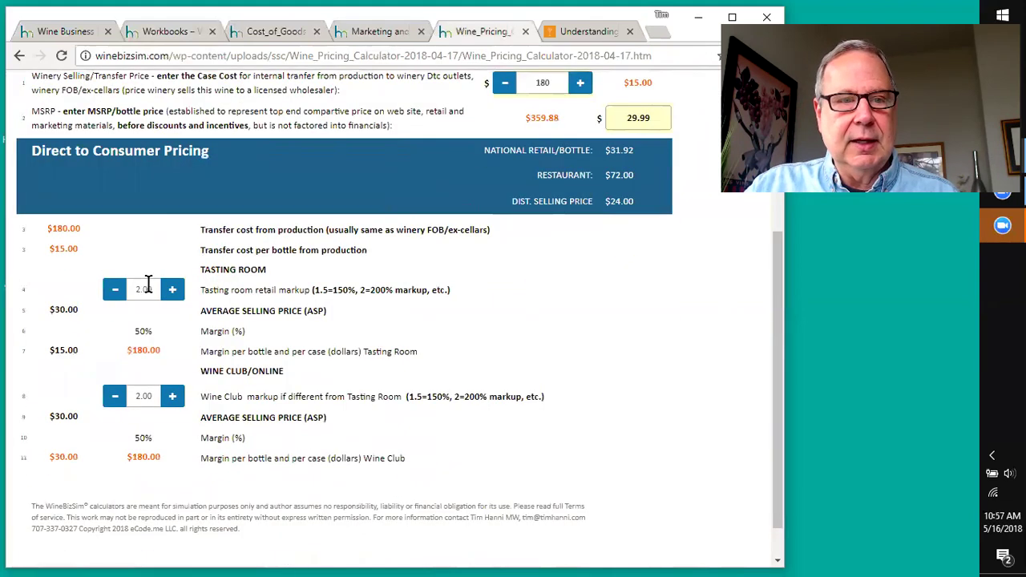
{"action": "scroll", "coordinate": [149, 288], "scroll_direction": "up", "scroll_amount": 2}
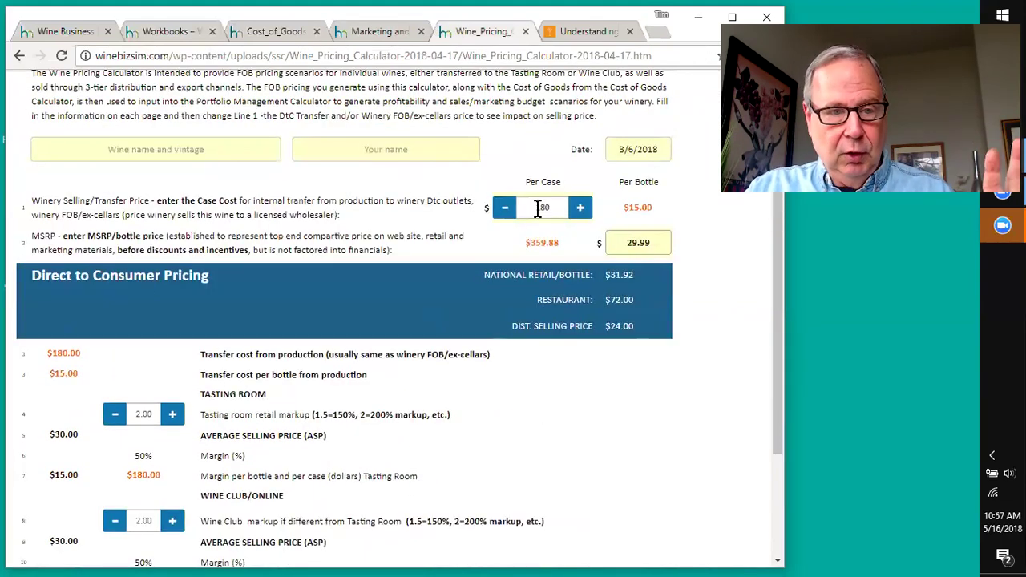
{"action": "scroll", "coordinate": [284, 351], "scroll_direction": "down", "scroll_amount": 2}
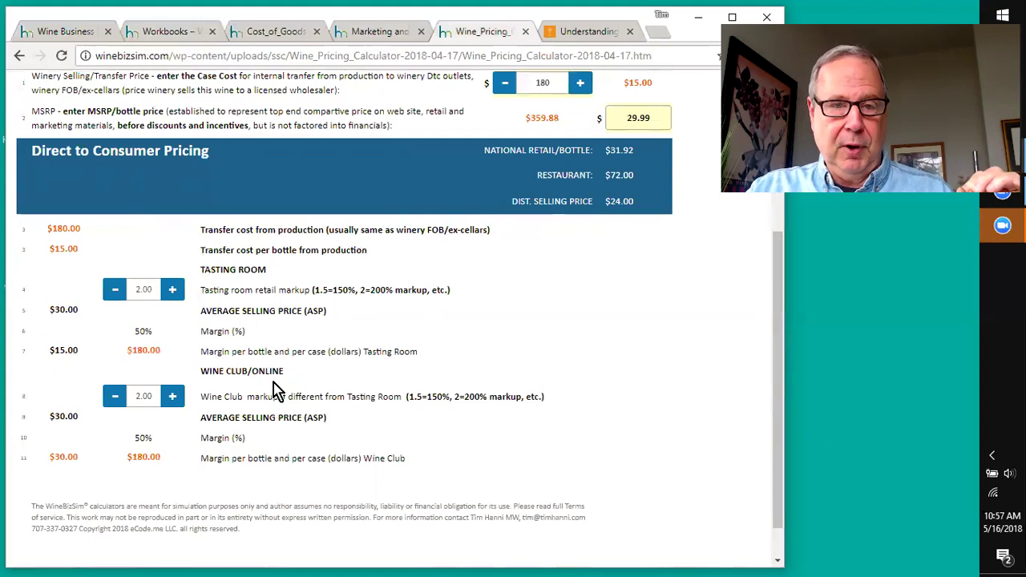
{"action": "scroll", "coordinate": [275, 391], "scroll_direction": "up", "scroll_amount": 3}
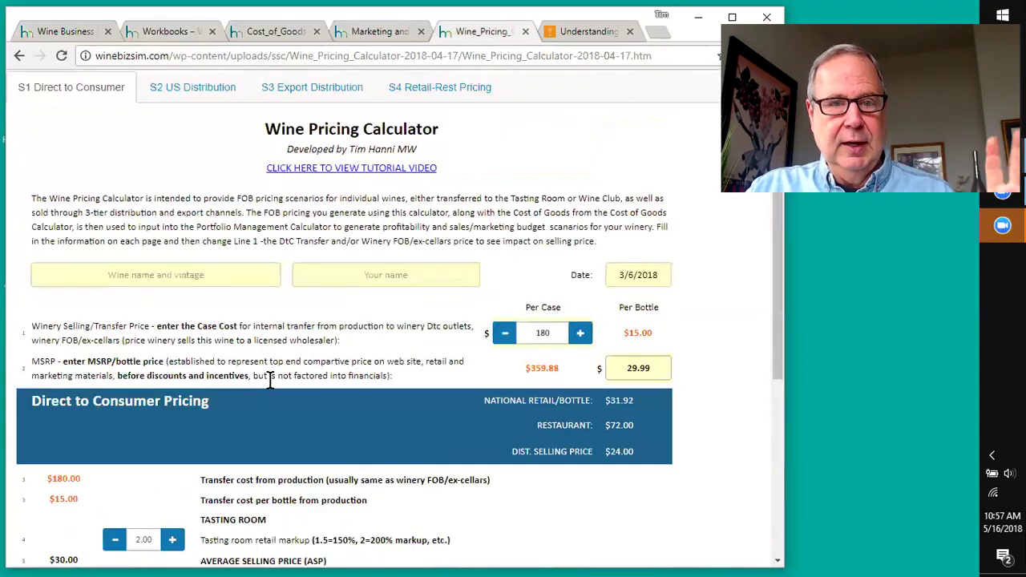
Open the S2 US Distribution sheet and review its $24 distributor and $31.92 retail prices.
{"action": "left_click", "coordinate": [183, 95]}
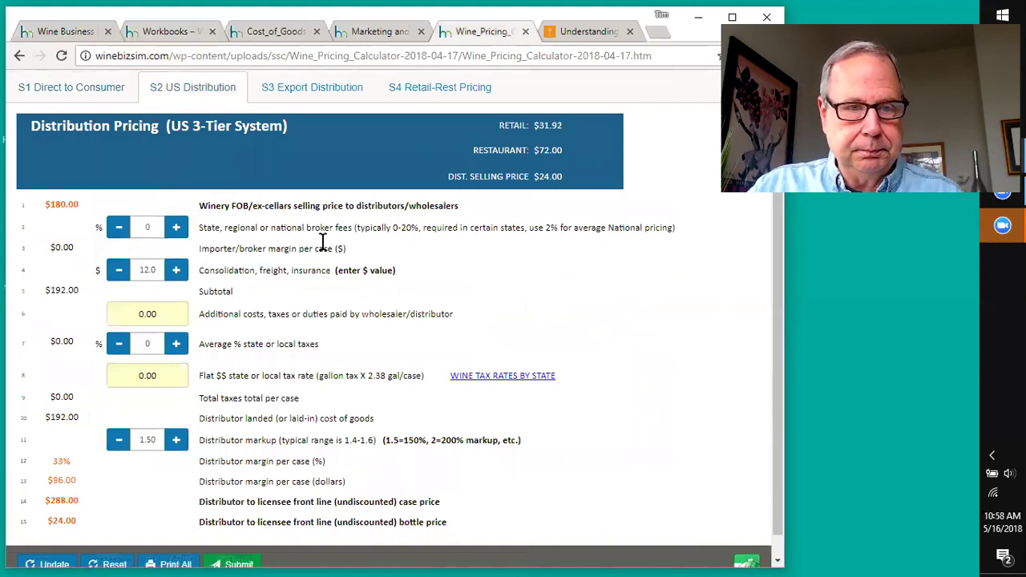
{"action": "scroll", "coordinate": [292, 240], "scroll_direction": "down", "scroll_amount": 1}
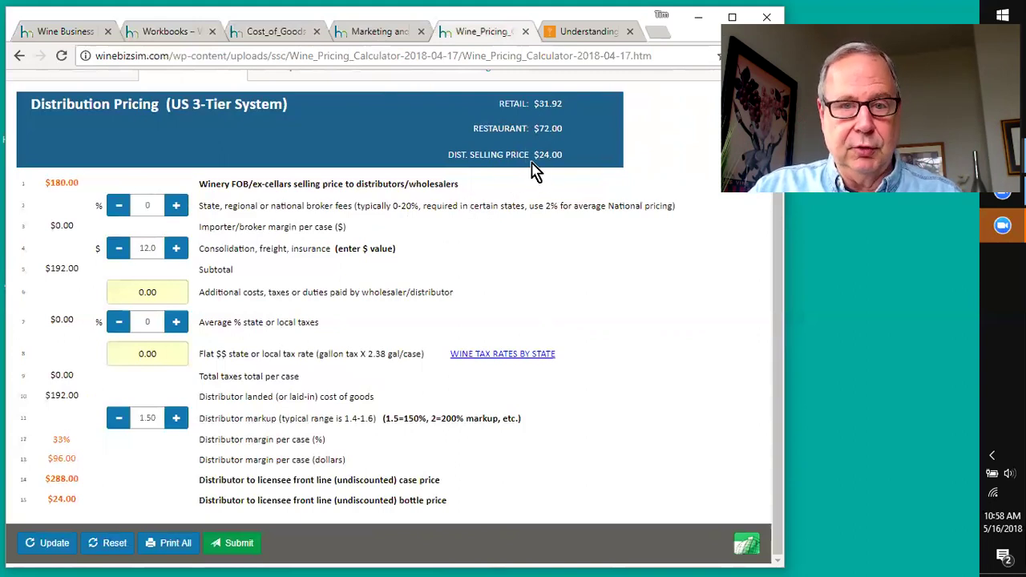
{"action": "scroll", "coordinate": [533, 195], "scroll_direction": "up", "scroll_amount": 1}
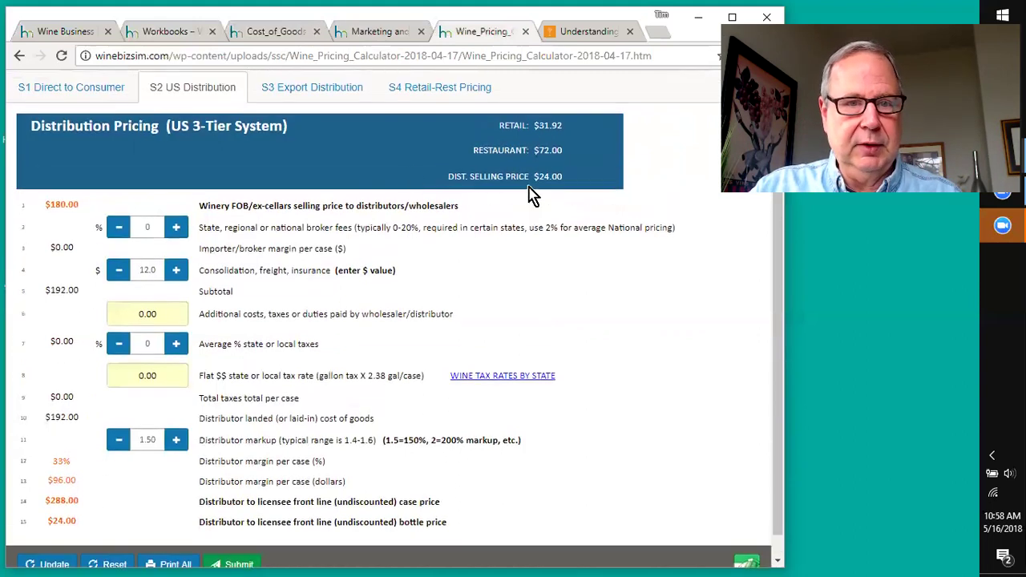
Open the S3 Export Distribution sheet showing a $337.85 importer case price.
{"action": "left_click", "coordinate": [316, 90]}
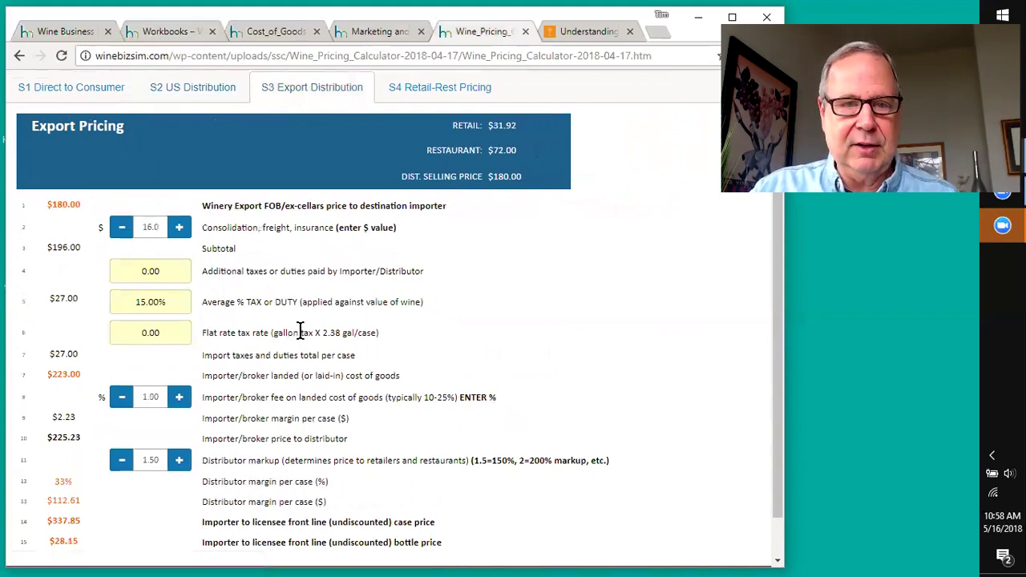
Open the S4 Retail-Rest Pricing sheet showing $31.92 retail and $72.00 restaurant prices.
{"action": "left_click", "coordinate": [409, 89]}
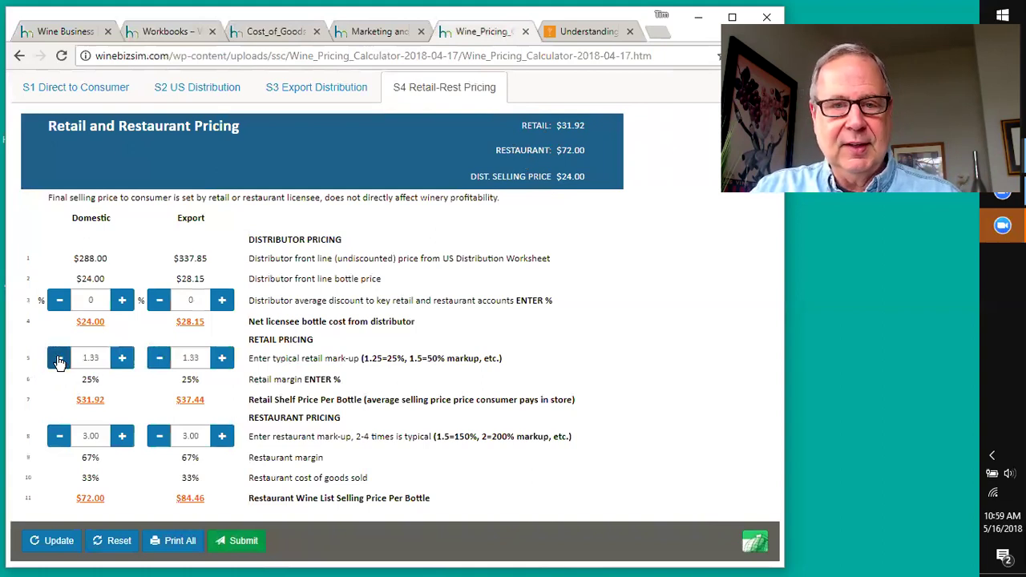
Set the domestic retail mark-up to 1.25, yielding a $30.00 shelf price at 20% margin.
{"action": "left_click", "coordinate": [58, 359]}
{"action": "left_click", "coordinate": [59, 358]}
{"action": "left_click", "coordinate": [59, 358]}
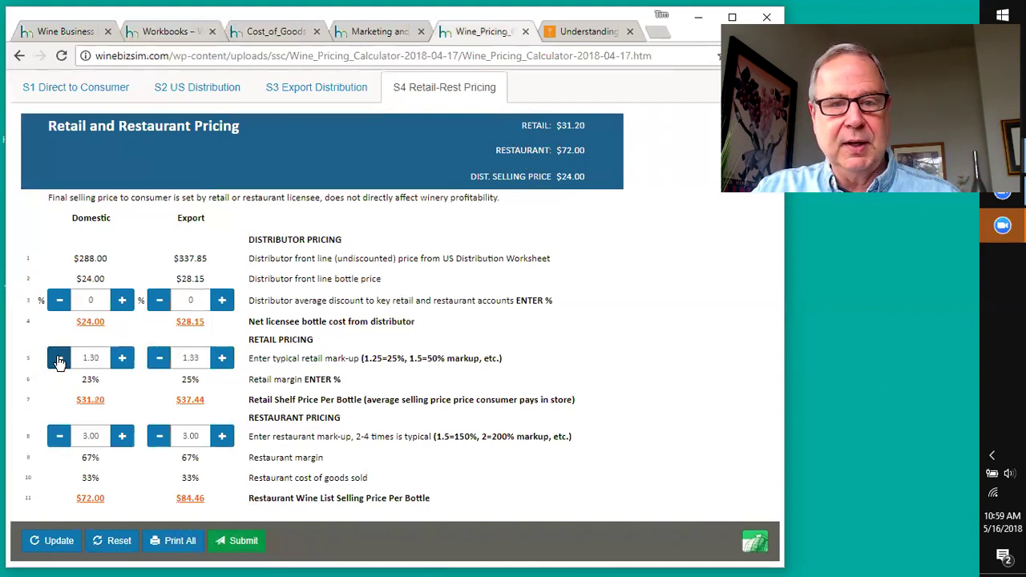
{"action": "left_click", "coordinate": [58, 358]}
{"action": "left_click", "coordinate": [59, 358]}
{"action": "left_click", "coordinate": [59, 358]}
{"action": "left_click", "coordinate": [58, 358]}
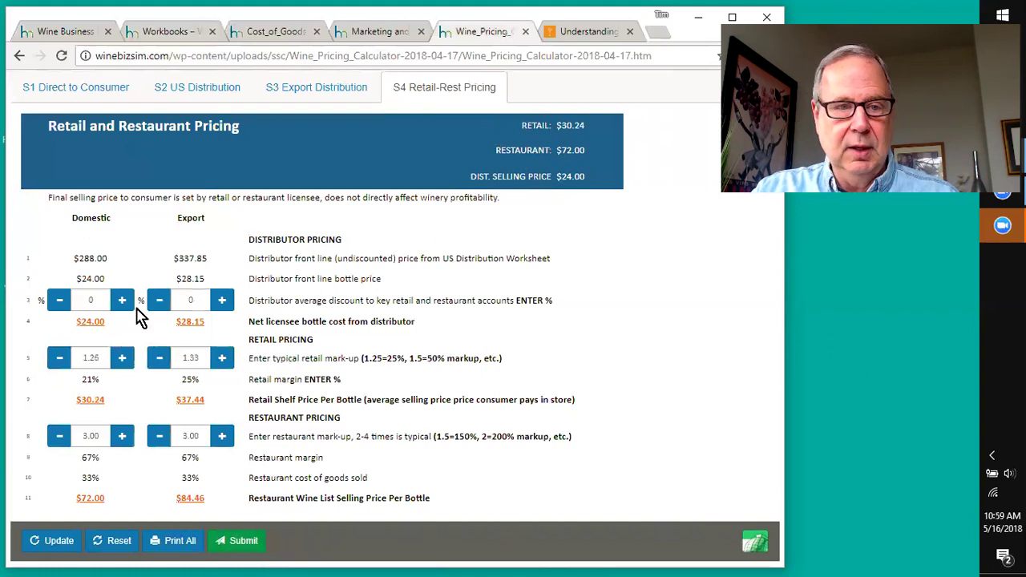
{"action": "left_click", "coordinate": [59, 358]}
{"action": "left_click", "coordinate": [59, 358]}
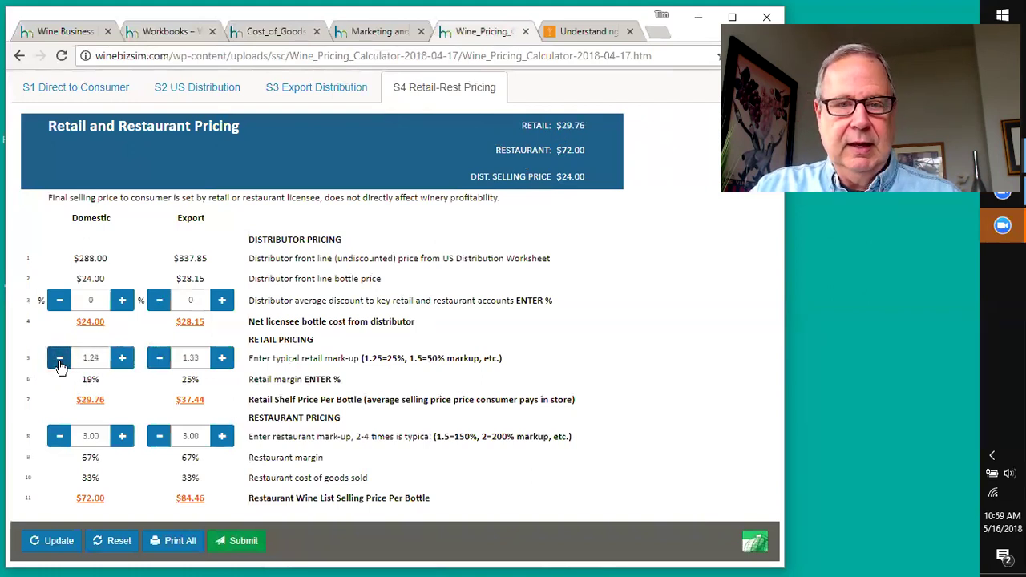
{"action": "left_click", "coordinate": [122, 358]}
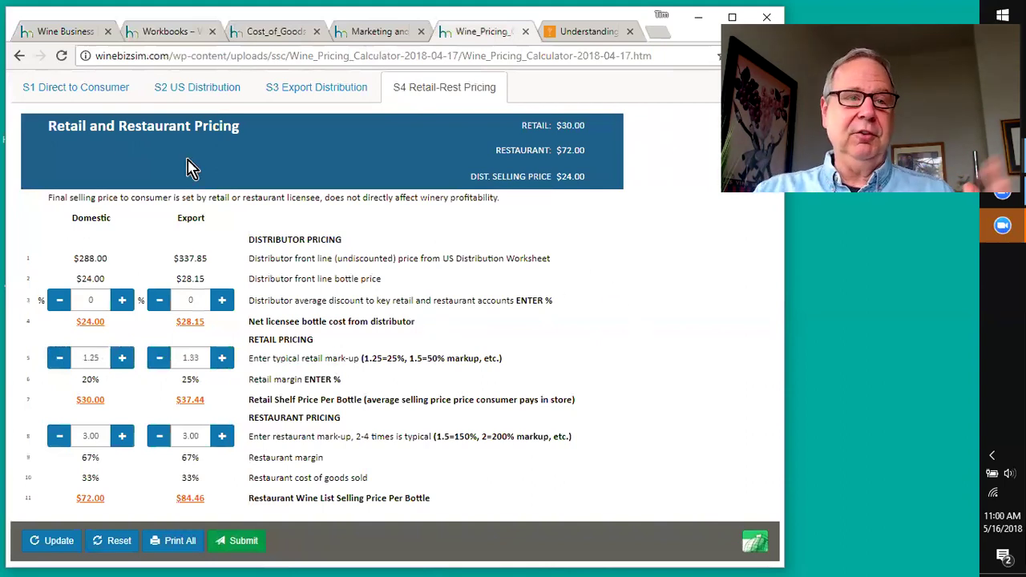
Visit the Wine Business Education homepage, then the Napa Valley Wine Academy course page.
{"action": "left_click", "coordinate": [76, 32]}
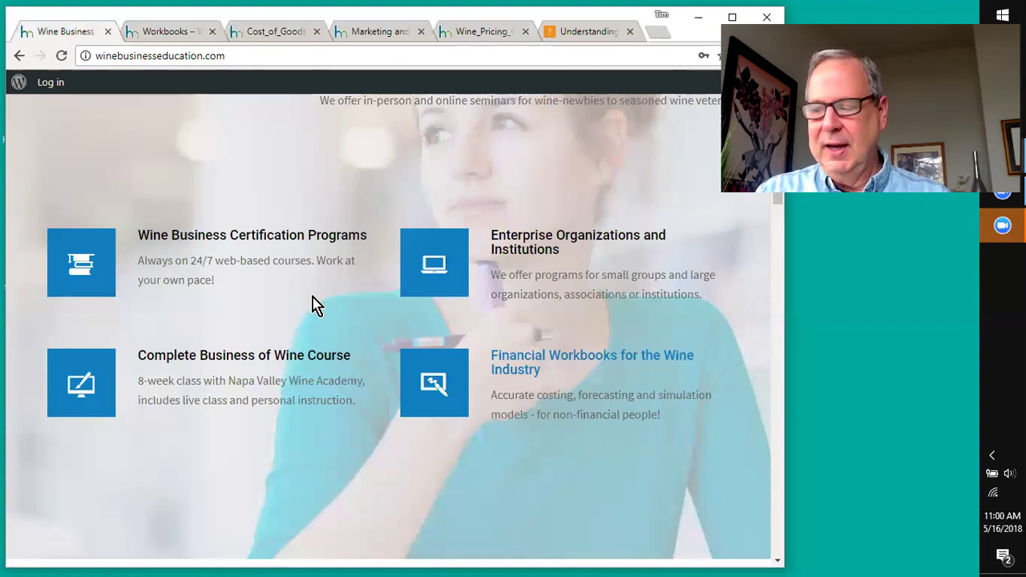
{"action": "left_click", "coordinate": [602, 34]}
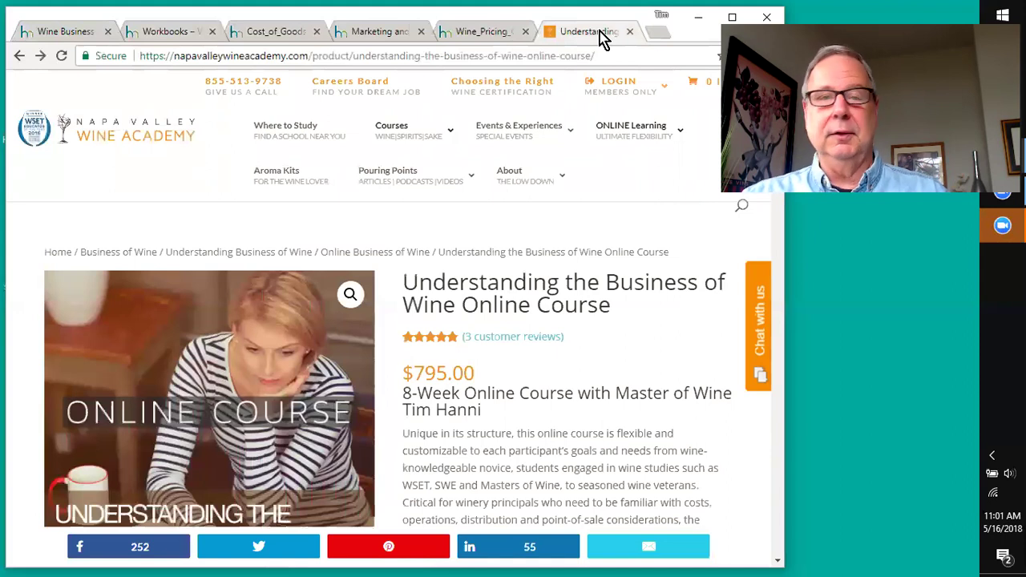
Look over the $795.00 Understanding the Business of Wine course page and its Courses menu.
{"action": "mouse_move", "coordinate": [405, 152]}
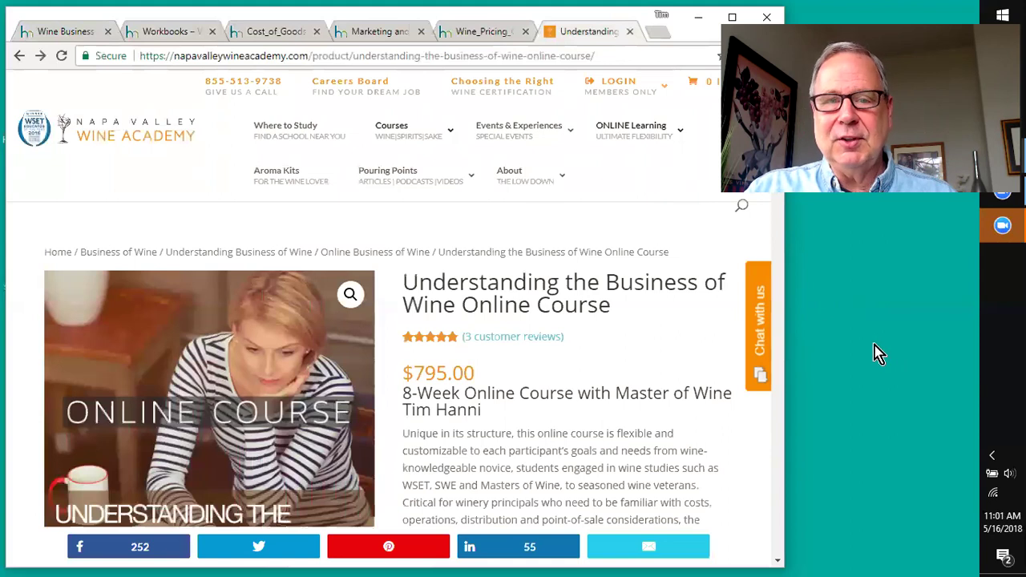
Go back to the Wine Business Education homepage's program overview.
{"action": "left_click", "coordinate": [42, 35]}
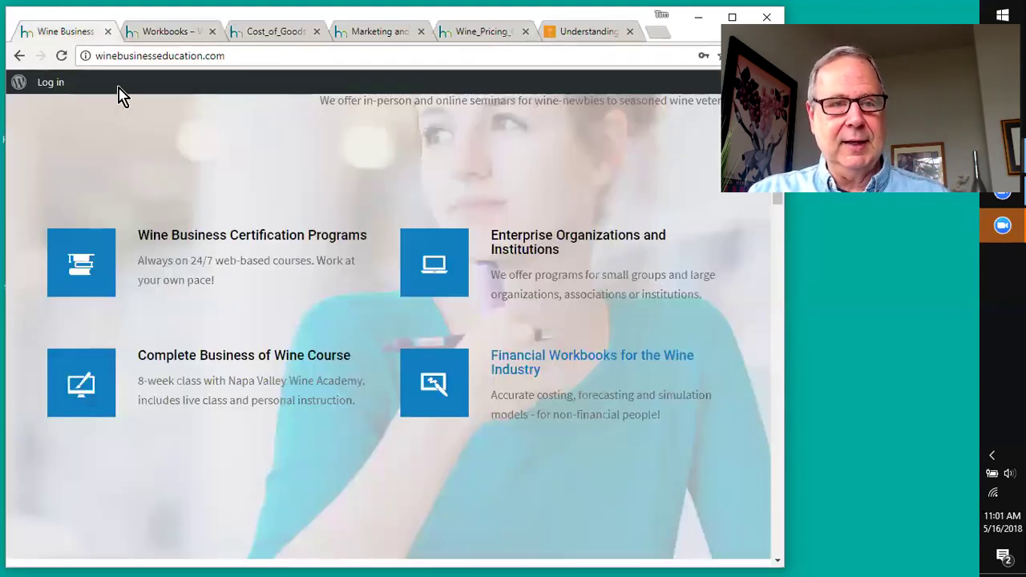